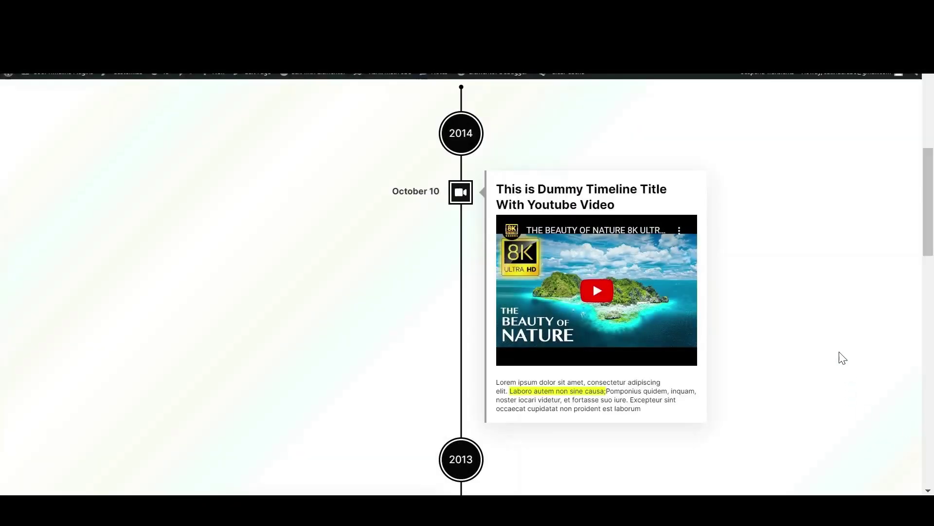
Step: Play and pause the embedded story video, then advance the slideshow three images
{"action": "left_click", "coordinate": [597, 291]}
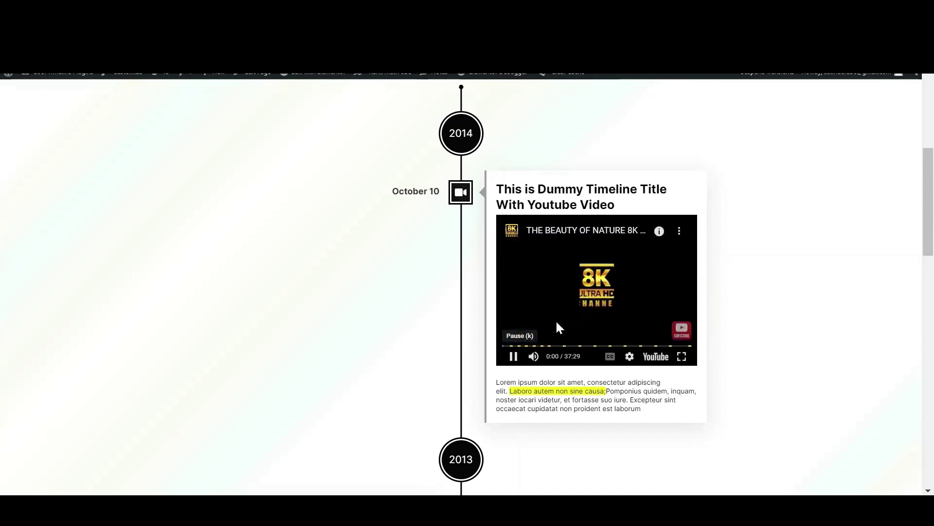
{"action": "left_click", "coordinate": [515, 360]}
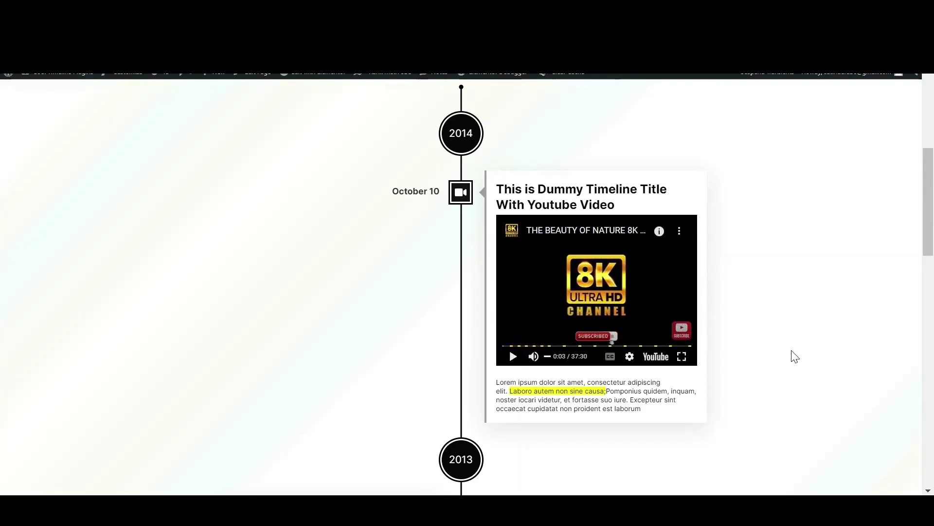
{"action": "scroll", "coordinate": [798, 355], "scroll_direction": "down", "scroll_amount": 9}
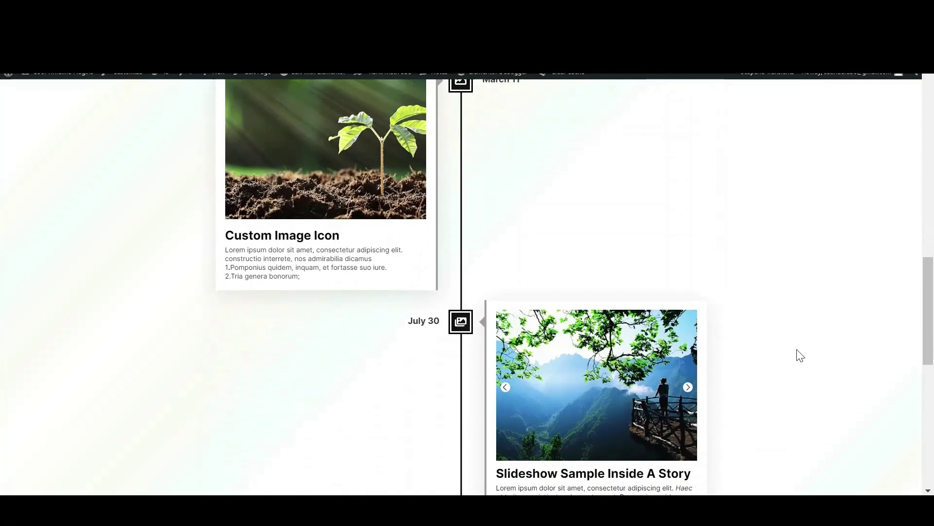
{"action": "scroll", "coordinate": [801, 355], "scroll_direction": "down", "scroll_amount": 2}
{"action": "left_click", "coordinate": [688, 314]}
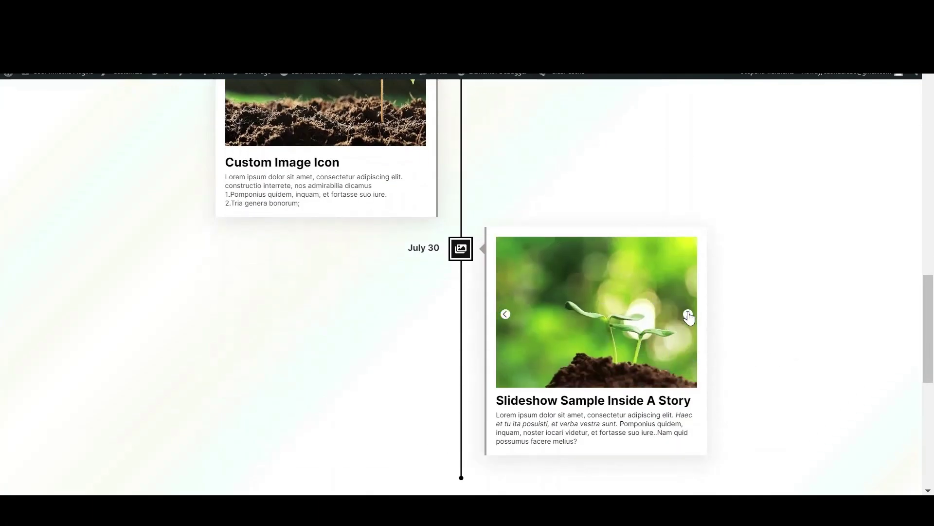
{"action": "left_click", "coordinate": [688, 314]}
{"action": "left_click", "coordinate": [688, 314]}
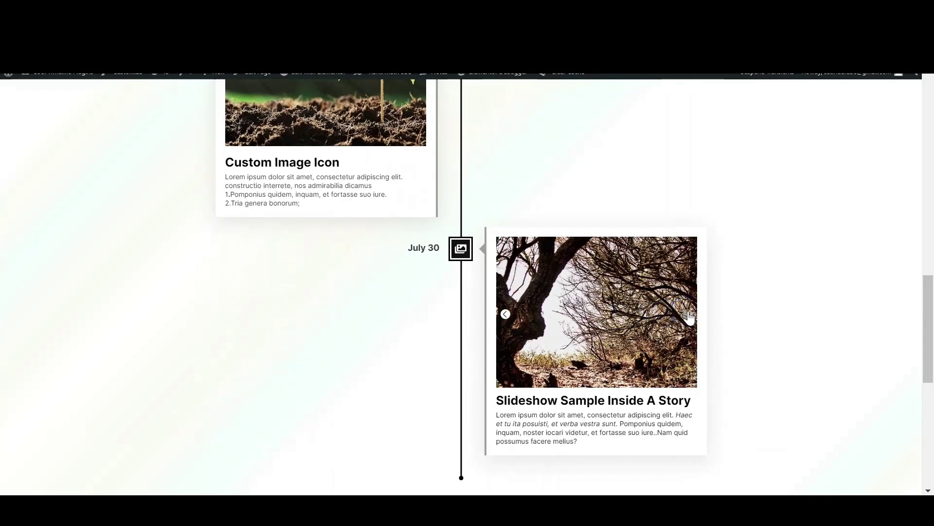
Step: Step the Amazon History timeline forward to its last story, then back once
{"action": "scroll", "coordinate": [650, 318], "scroll_direction": "up", "scroll_amount": 5}
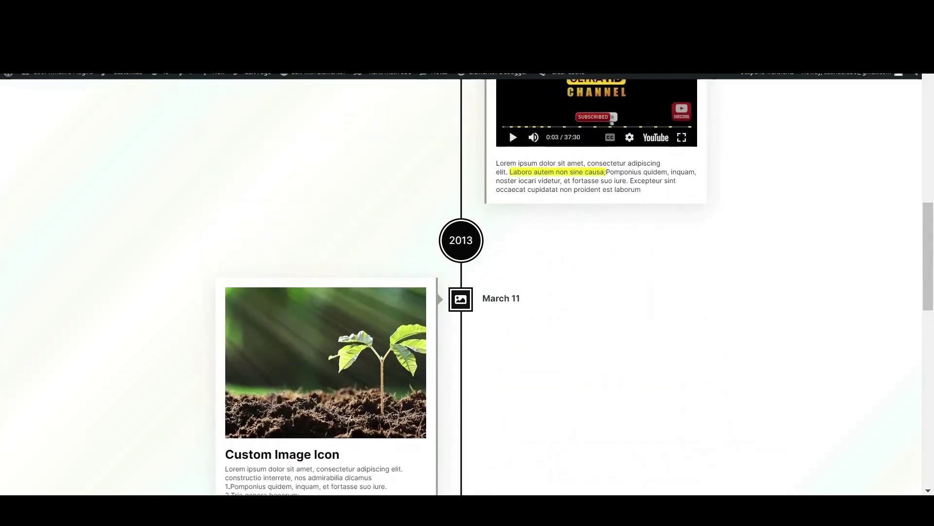
{"action": "scroll", "coordinate": [511, 315], "scroll_direction": "up", "scroll_amount": 5}
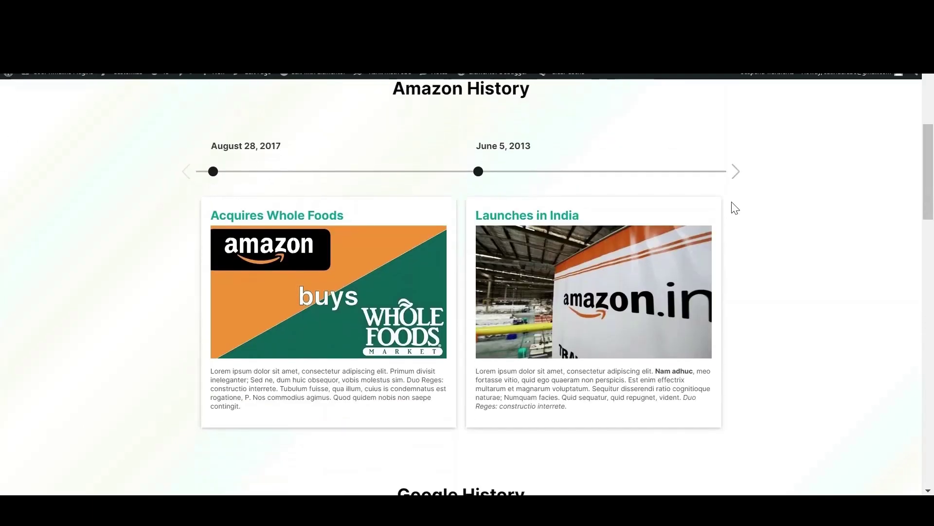
{"action": "left_click", "coordinate": [737, 174]}
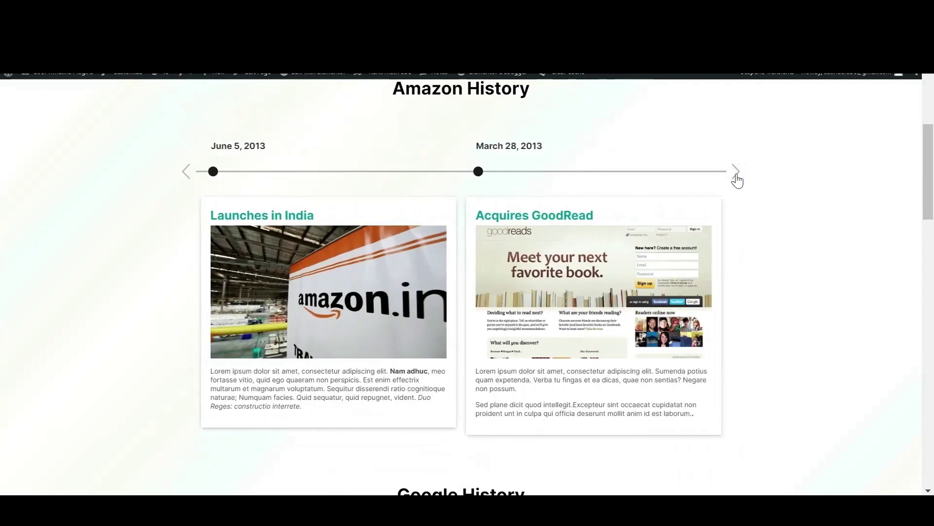
{"action": "left_click", "coordinate": [737, 175]}
{"action": "left_click", "coordinate": [734, 174]}
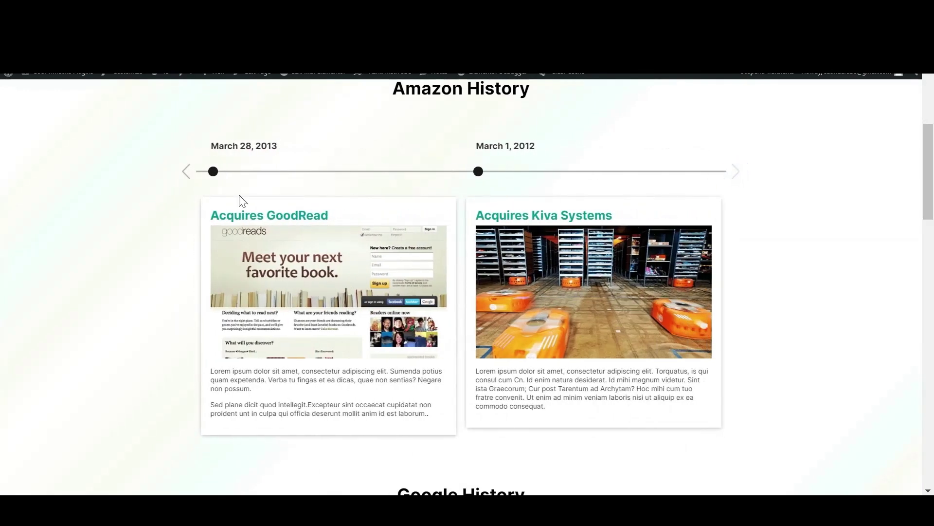
{"action": "left_click", "coordinate": [189, 174]}
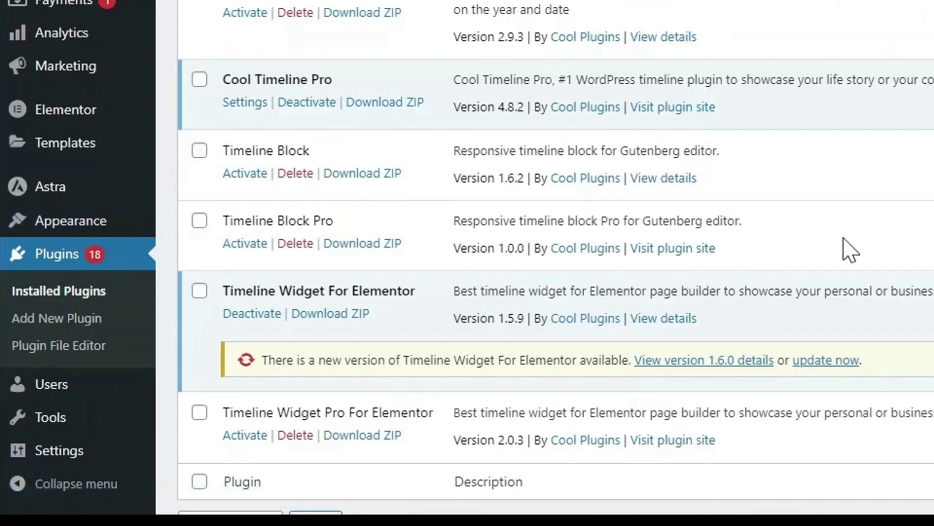
Step: Activate the Timeline Block Pro plugin in the Installed Plugins list
{"action": "left_click", "coordinate": [246, 246]}
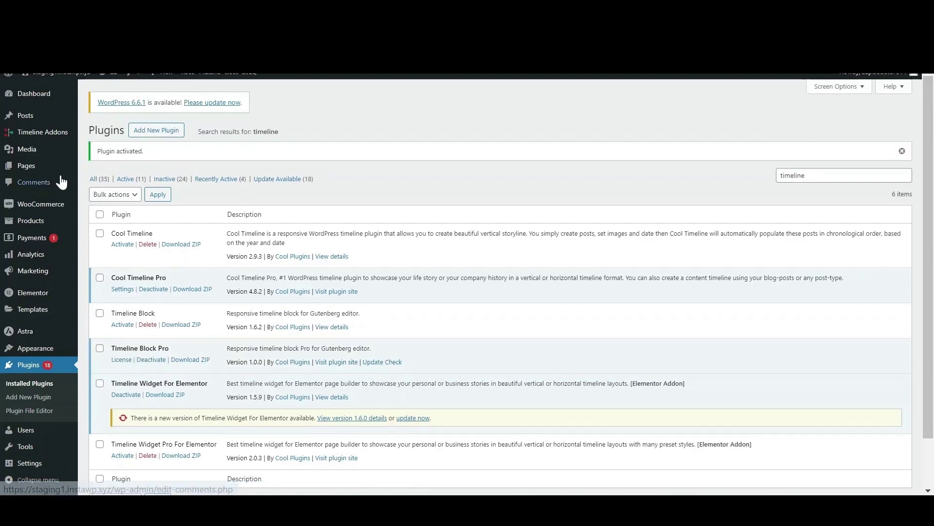
Step: From All Pages, open the private 'Timeline Block Pro' page in the block editor
{"action": "mouse_move", "coordinate": [27, 168]}
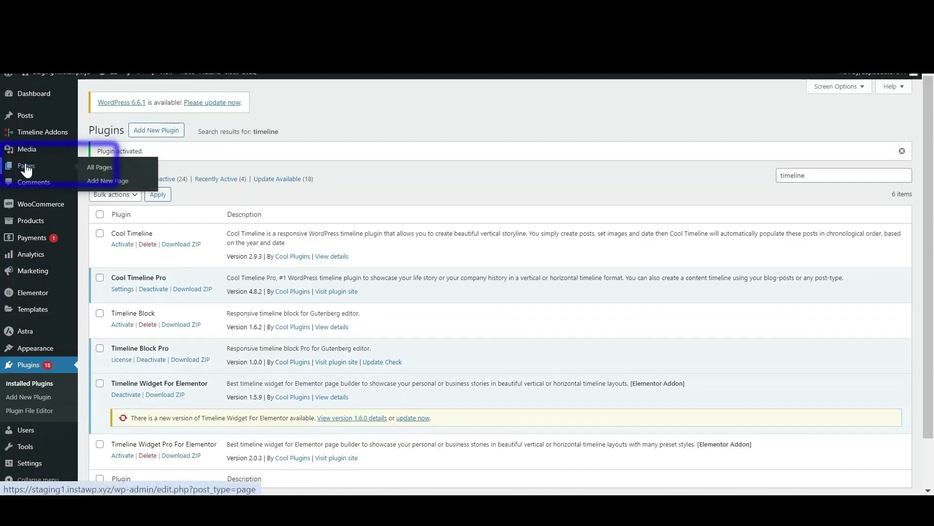
{"action": "left_click", "coordinate": [61, 169]}
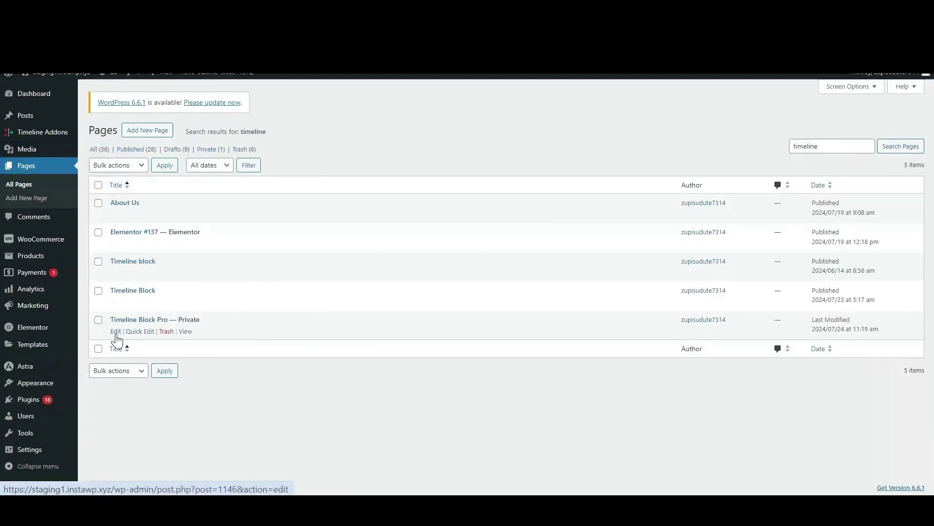
{"action": "left_click", "coordinate": [116, 333]}
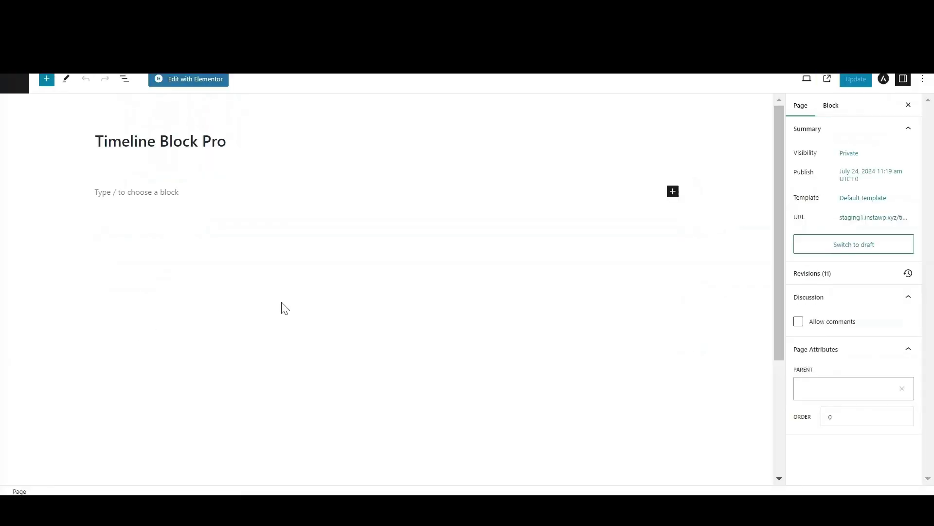
Step: Insert a Timeline Block Pro block by searching the block inserter for 'timel'
{"action": "left_click", "coordinate": [674, 194]}
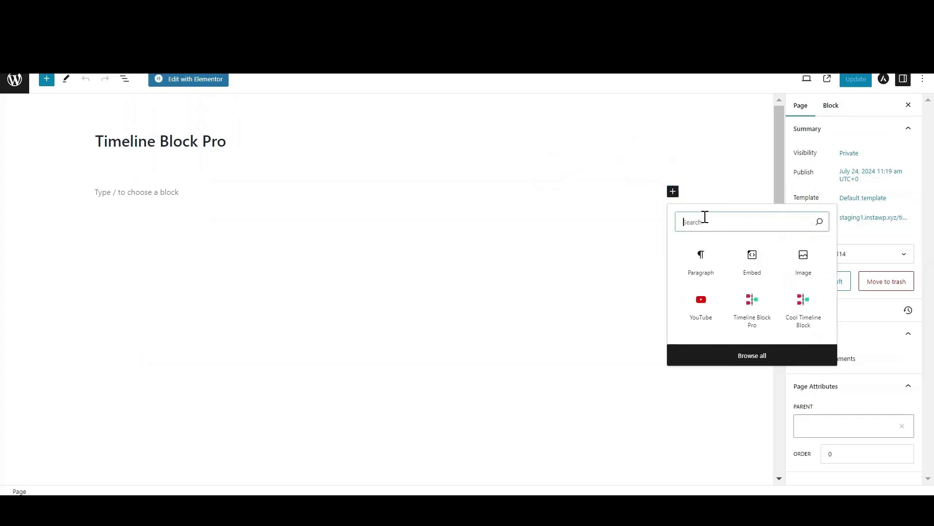
{"action": "type", "text": "timeline block"}
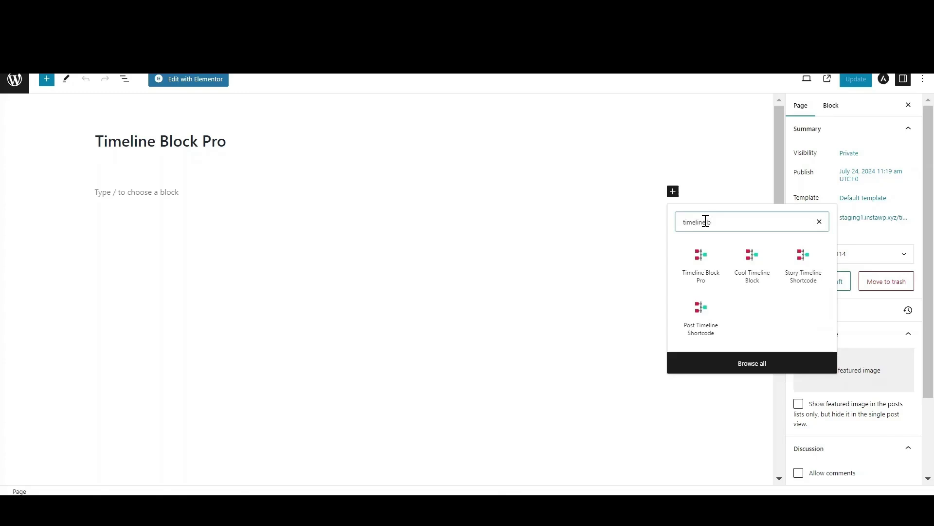
{"action": "left_click", "coordinate": [711, 280]}
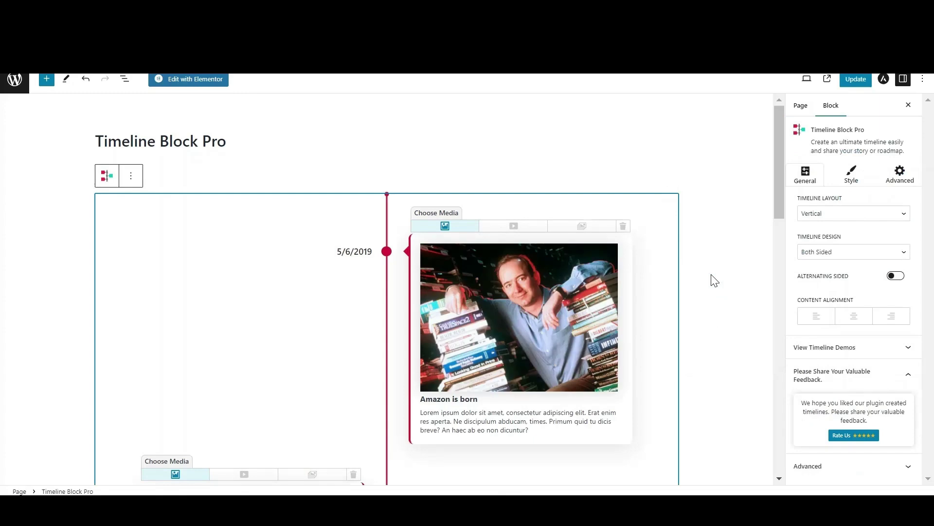
Step: Set the Timeline Layout dropdown to Horizontal so three stories sit side by side
{"action": "scroll", "coordinate": [712, 280], "scroll_direction": "down", "scroll_amount": 2}
{"action": "scroll", "coordinate": [712, 279], "scroll_direction": "up", "scroll_amount": 2}
{"action": "left_click", "coordinate": [905, 217]}
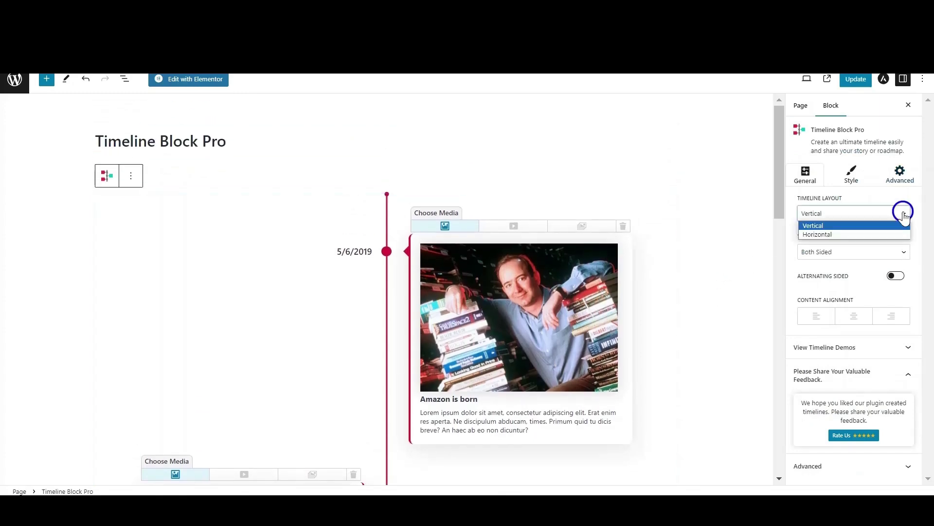
{"action": "left_click", "coordinate": [816, 234]}
{"action": "scroll", "coordinate": [453, 249], "scroll_direction": "down", "scroll_amount": 3}
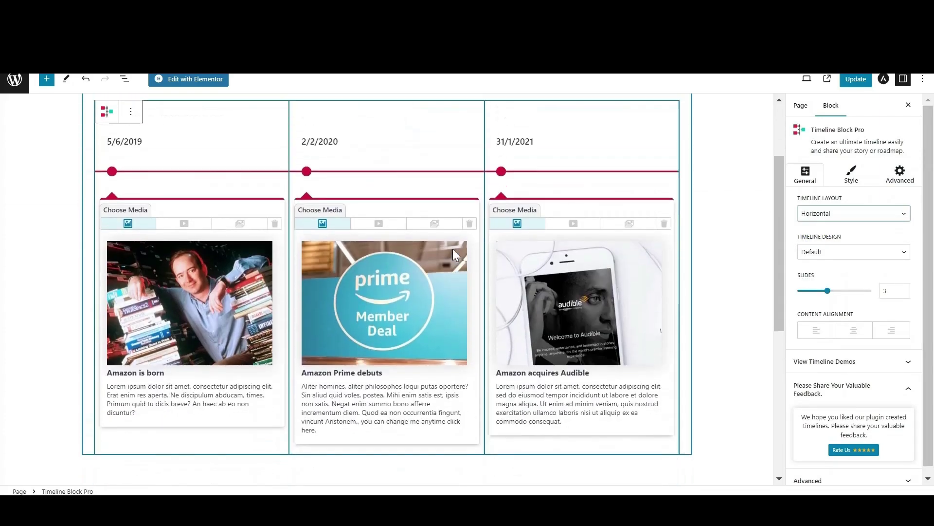
{"action": "scroll", "coordinate": [452, 249], "scroll_direction": "up", "scroll_amount": 3}
{"action": "scroll", "coordinate": [456, 254], "scroll_direction": "down", "scroll_amount": 3}
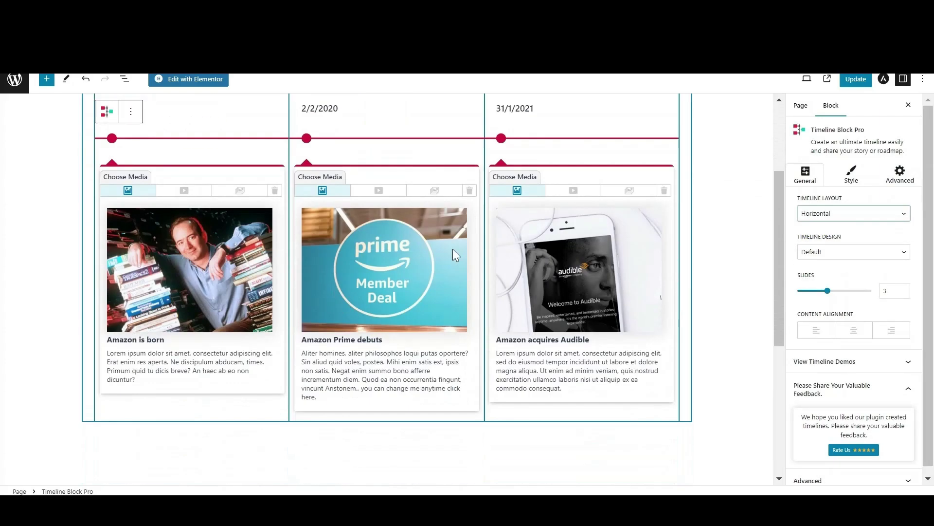
Step: Replace the first story's placeholder description with the pasted Amazon history text
{"action": "left_click", "coordinate": [191, 360]}
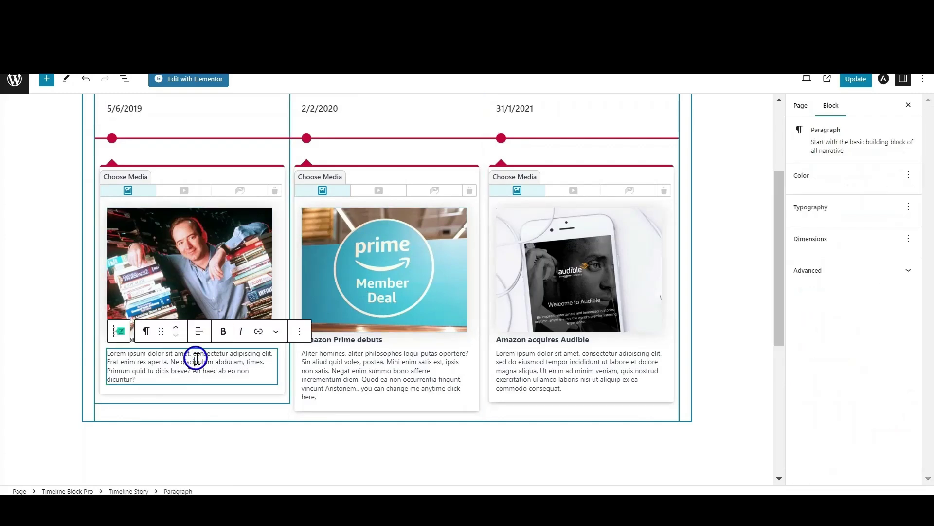
{"action": "triple_click", "coordinate": [197, 358]}
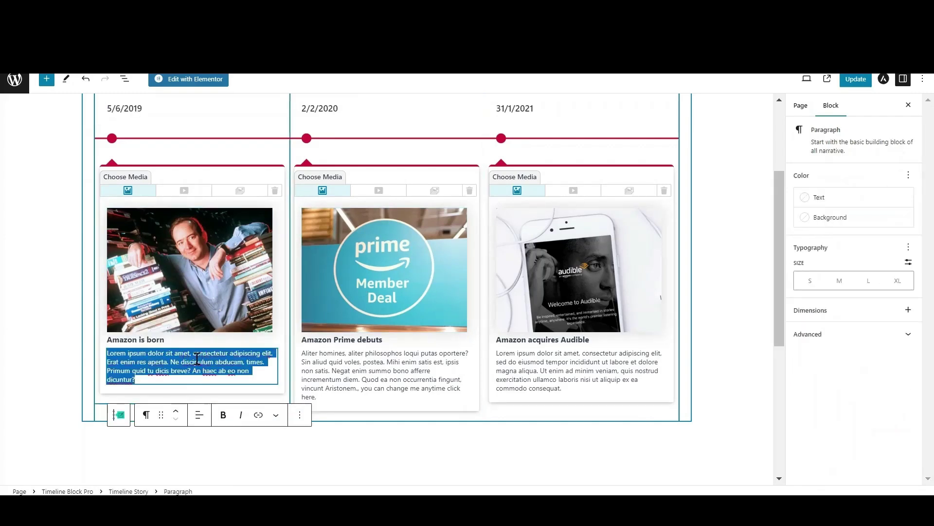
{"action": "type", "text": "Amazon, founded by Jeff Bezos on July 5, 1994, began as an online bookstore operating out of a garage in Bellevue, Washington. Originally named \"Cadabra,\" the company quickly changed its name to Amazon, inspired by the vast South American river, symbolizing its potential to become a vast online marketplace."}
{"action": "scroll", "coordinate": [197, 359], "scroll_direction": "down", "scroll_amount": 1}
Step: Paste the Amazon Prime paragraph over the second story's placeholder description
{"action": "left_click", "coordinate": [349, 316]}
{"action": "double_click", "coordinate": [352, 317]}
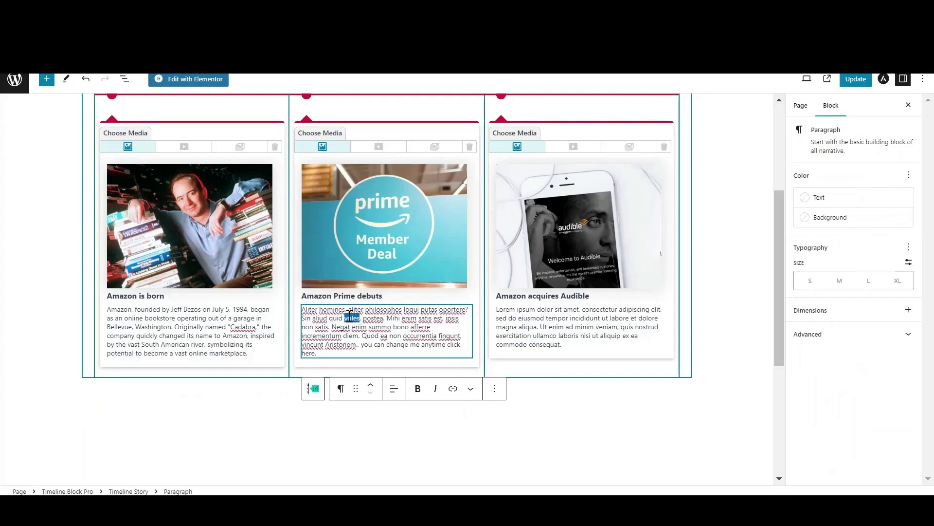
{"action": "triple_click", "coordinate": [349, 317]}
{"action": "type", "text": "Amazon Prime debuted in February 2005 as a membership program offering fast and free shipping on eligible purchases for an annual fee. Initially, Prime members enjoyed unlimited two-day shipping within the contiguous United States. The program quickly gained popularity, prompting Amazon to expand its benefits."}
{"action": "scroll", "coordinate": [538, 292], "scroll_direction": "down", "scroll_amount": 1}
Step: Replace the Audible story's placeholder description with the pasted Audible paragraph
{"action": "left_click", "coordinate": [541, 290]}
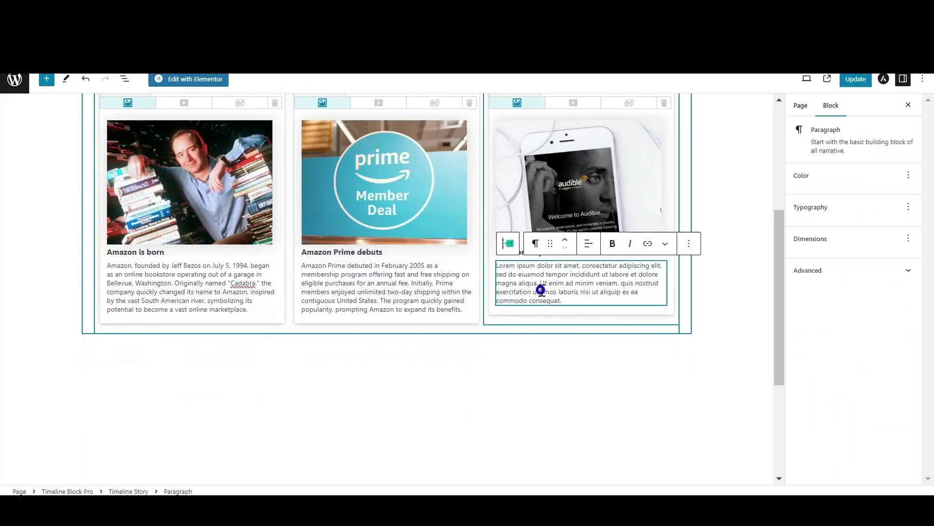
{"action": "triple_click", "coordinate": [541, 289]}
{"action": "type", "text": "In January 2008, Amazon acquired Audible, the leading provider of spoken audio entertainment, information, and educational programming, for approximately $300 million. Audible, founded in 1995, had built a vast library of audiobooks, radio shows, and audio versions of magazines and newspapers. The acquisition allowed Amazon to expand its digital content offerings and tap into the growing demand for audiobooks and spoken word content."}
{"action": "scroll", "coordinate": [373, 355], "scroll_direction": "up", "scroll_amount": 3}
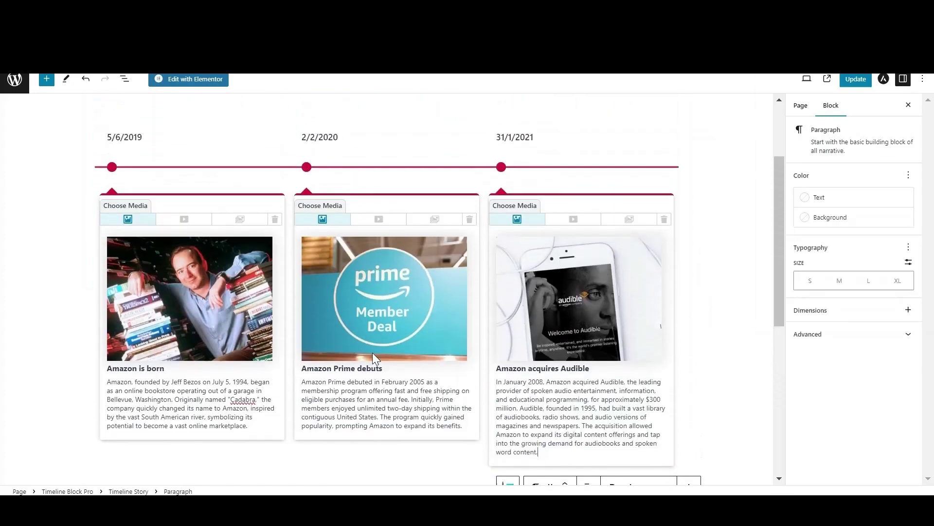
{"action": "left_click", "coordinate": [200, 332]}
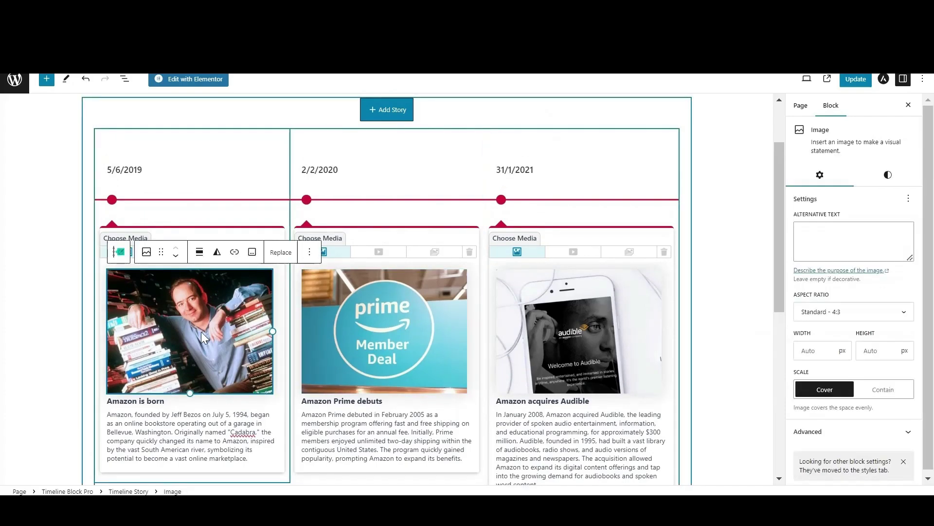
Step: Switch the 'Amazon is born' story's media to video and embed the 'Amazon Empire' YouTube link
{"action": "left_click", "coordinate": [179, 212]}
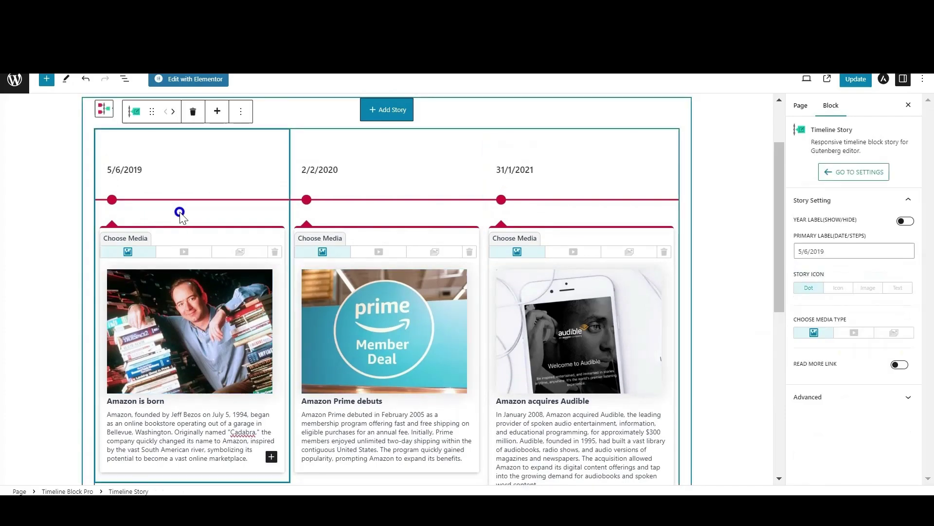
{"action": "left_click", "coordinate": [184, 252]}
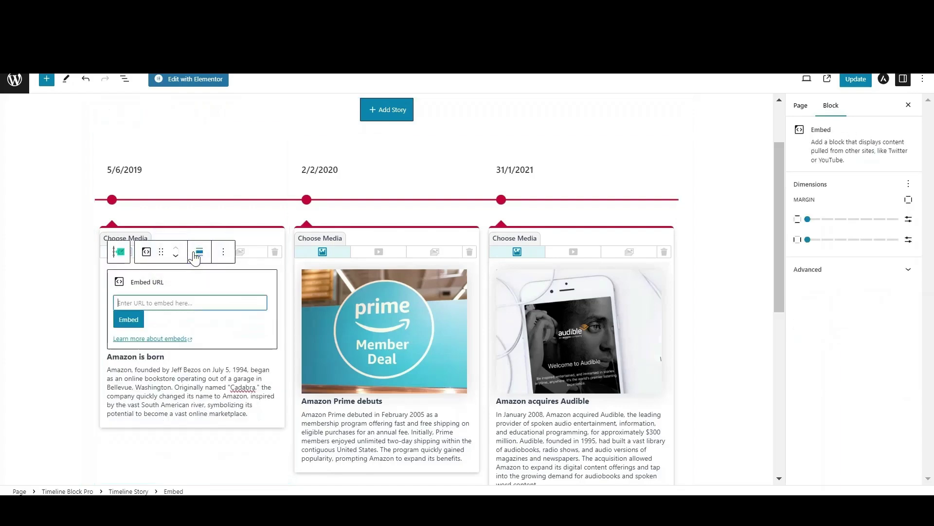
{"action": "left_click", "coordinate": [199, 303]}
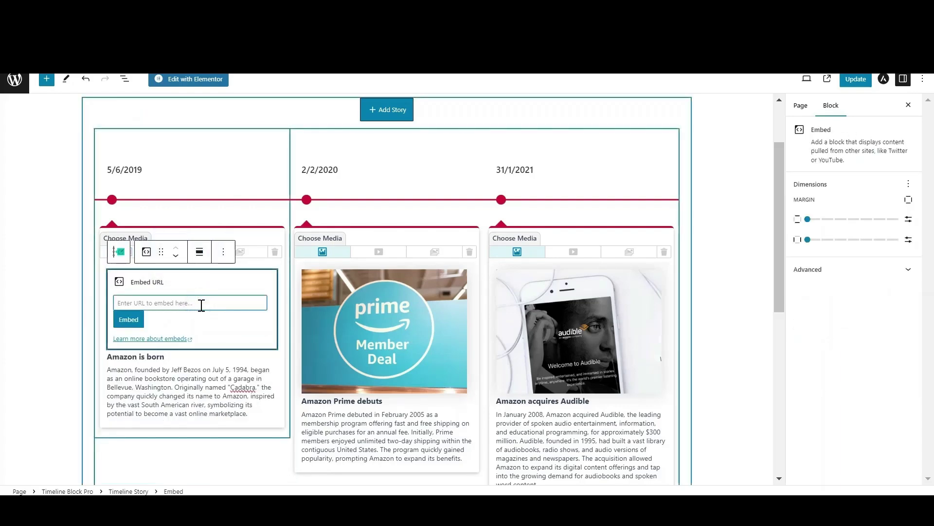
{"action": "type", "text": "https://youtu.be/RVVfJVj5z8s?si=i34DXqlXW1_pCs6H"}
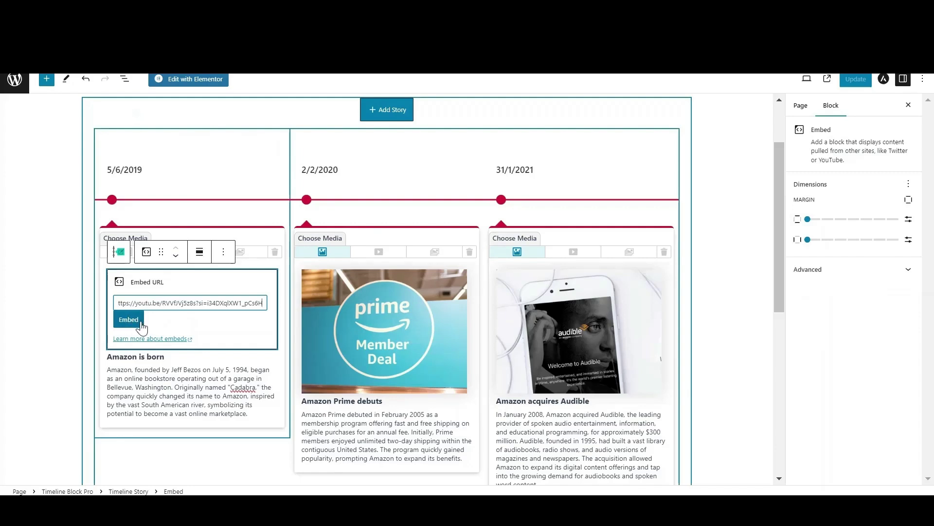
{"action": "left_click", "coordinate": [141, 322]}
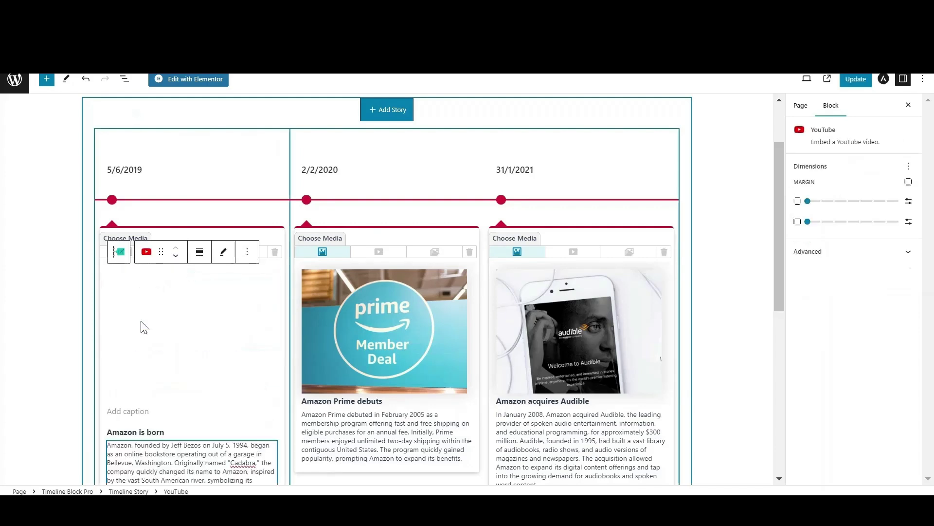
{"action": "left_click", "coordinate": [410, 339]}
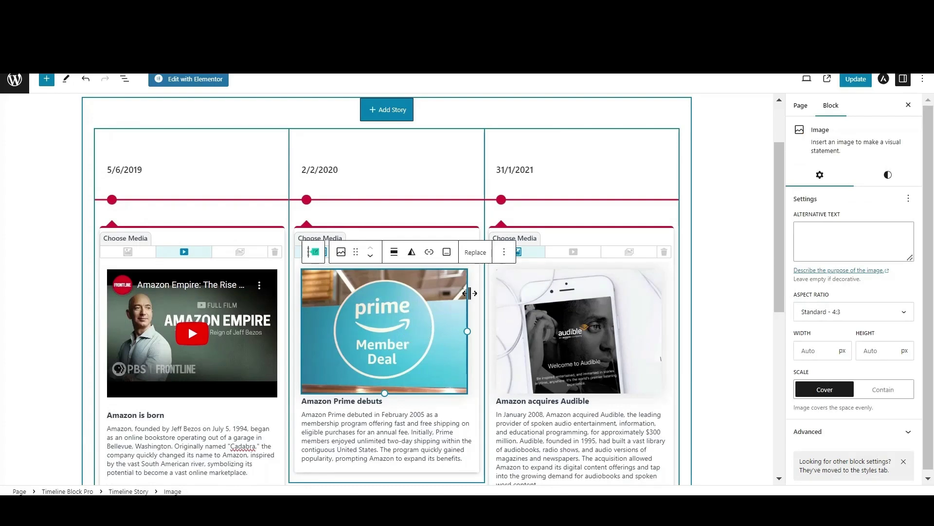
Step: Replace the Prime story's 'Member Deal' photo with the prime logo from the Media Library
{"action": "left_click", "coordinate": [483, 254]}
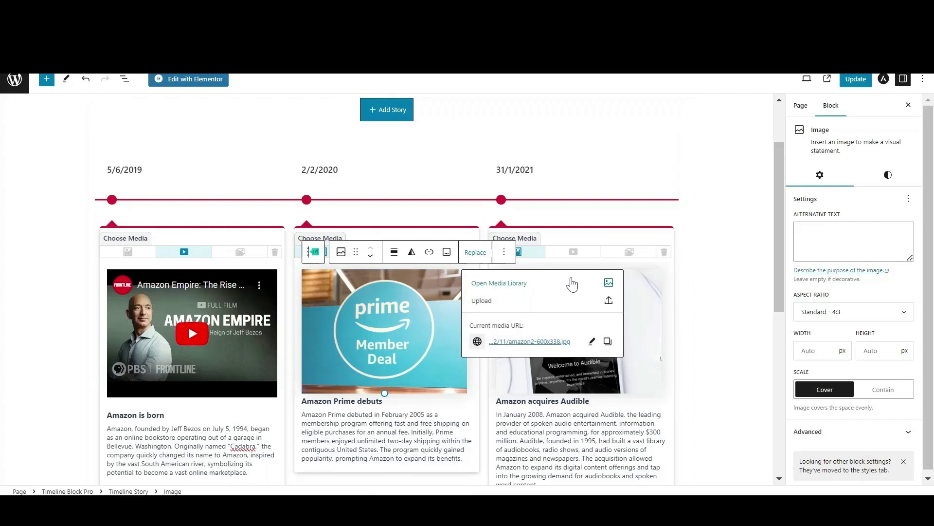
{"action": "left_click", "coordinate": [572, 284]}
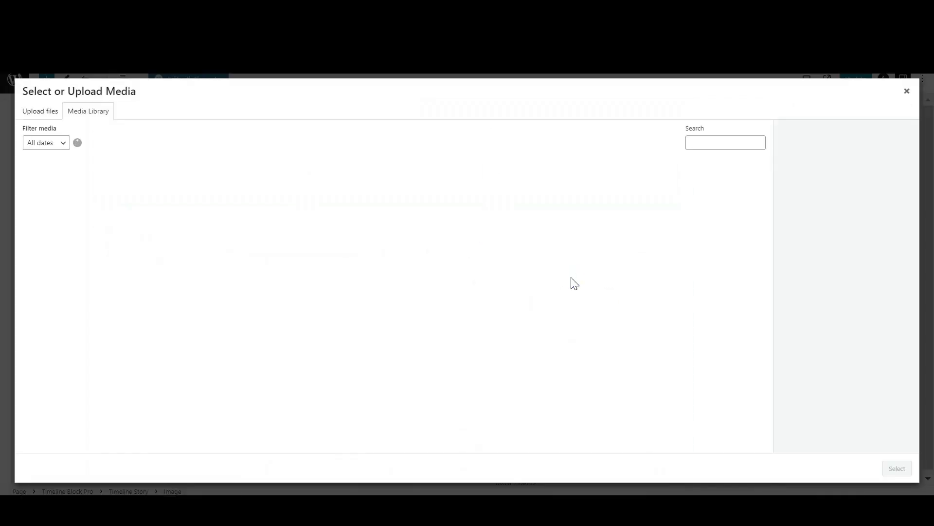
{"action": "left_click", "coordinate": [898, 468]}
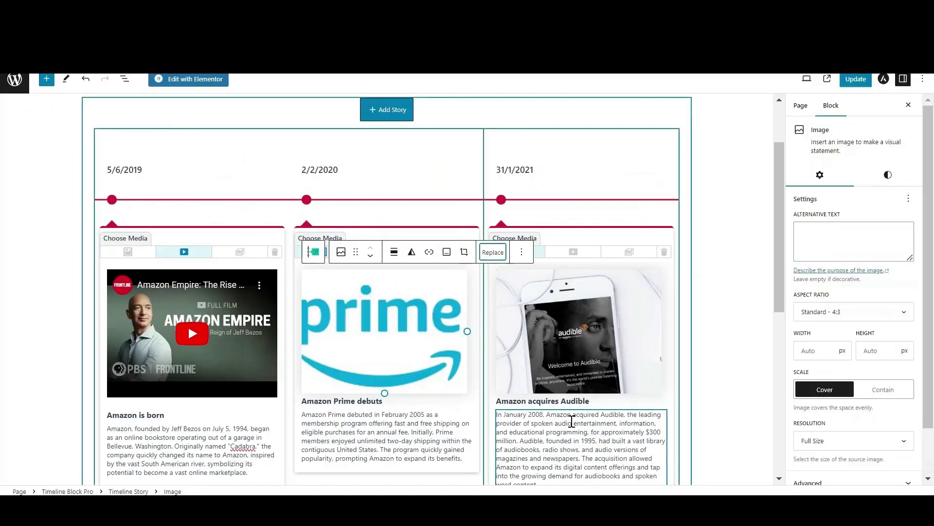
{"action": "left_click", "coordinate": [586, 328]}
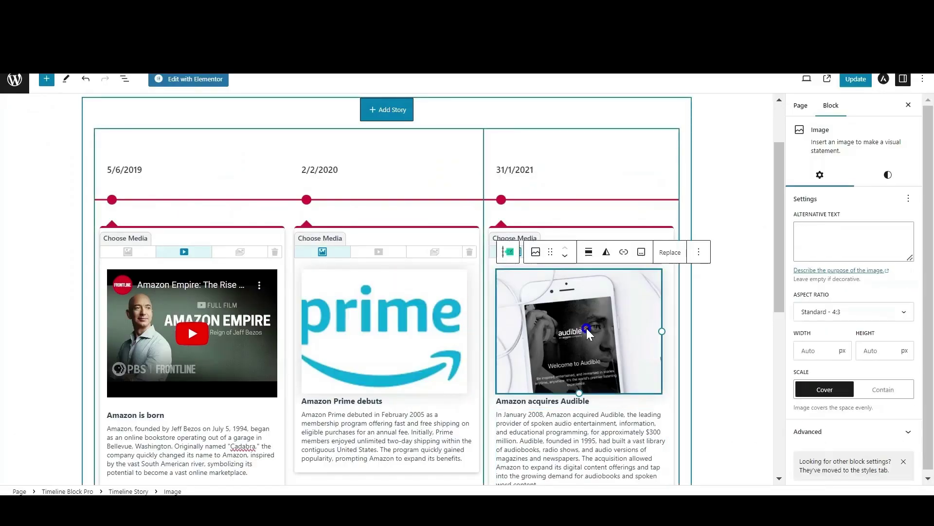
Step: Set the Audible story's media to Gallery containing the SUV photo and the Audible logo
{"action": "left_click", "coordinate": [617, 221]}
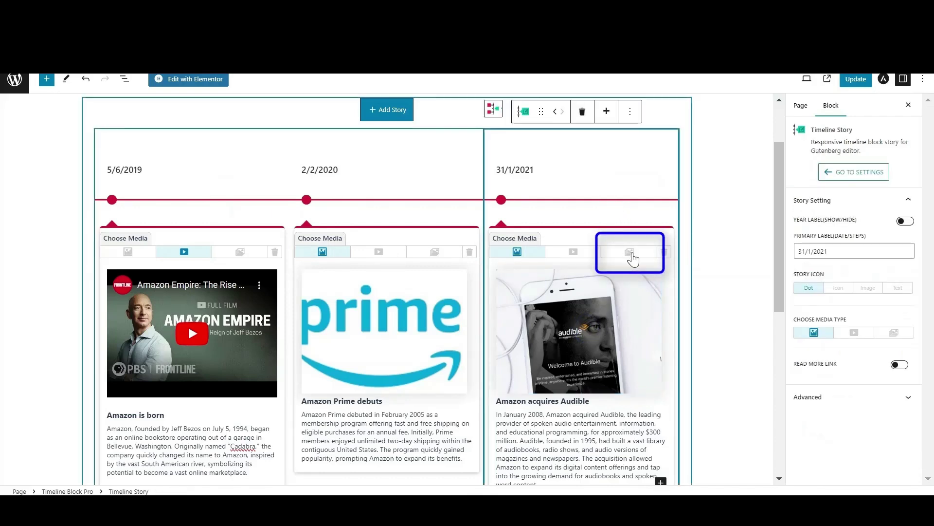
{"action": "left_click", "coordinate": [631, 253]}
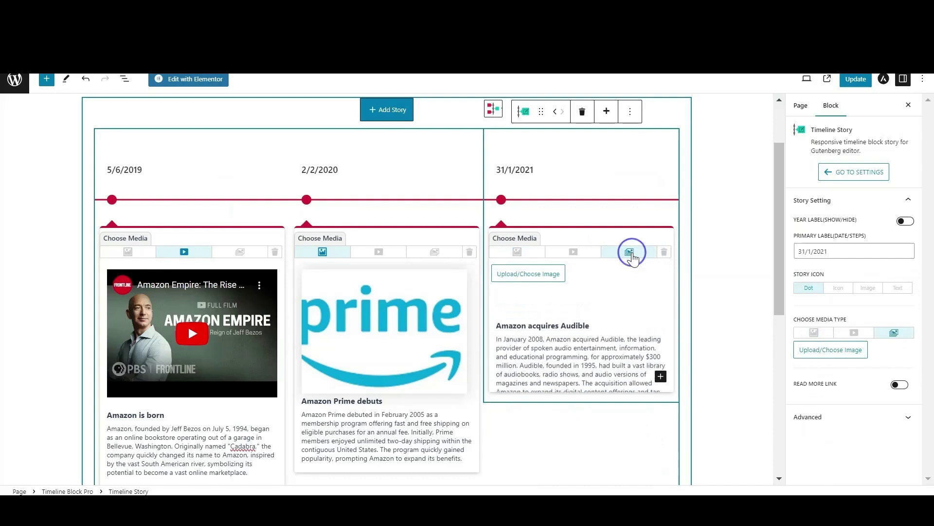
{"action": "left_click", "coordinate": [528, 273]}
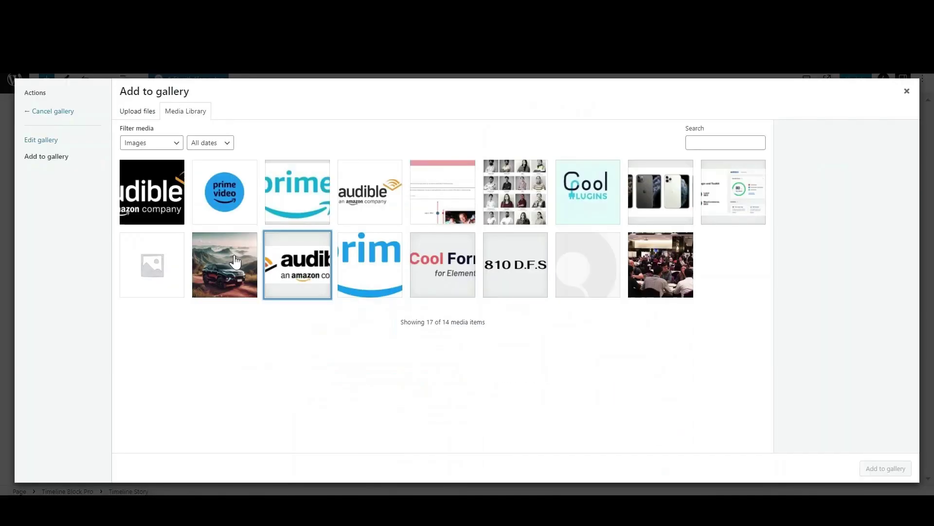
{"action": "left_click", "coordinate": [235, 262]}
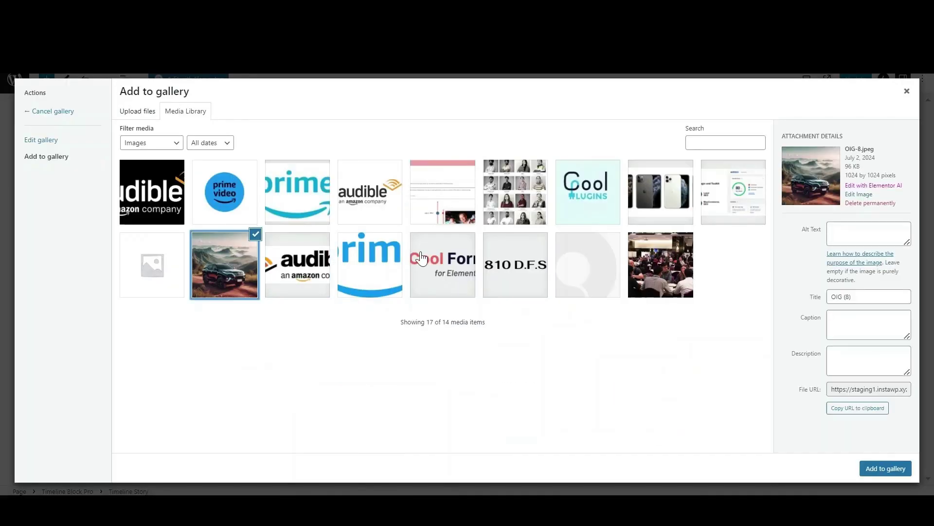
{"action": "left_click", "coordinate": [377, 213]}
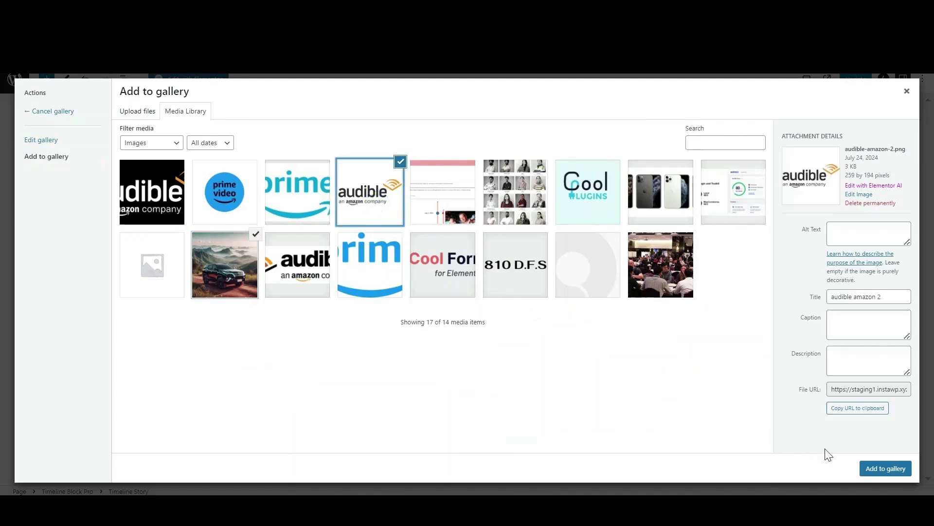
{"action": "left_click", "coordinate": [878, 471]}
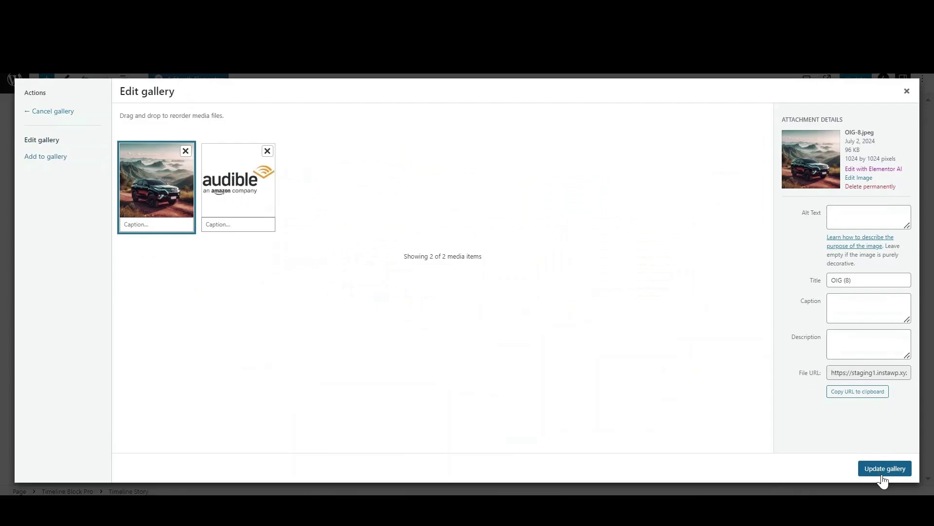
{"action": "left_click", "coordinate": [885, 469]}
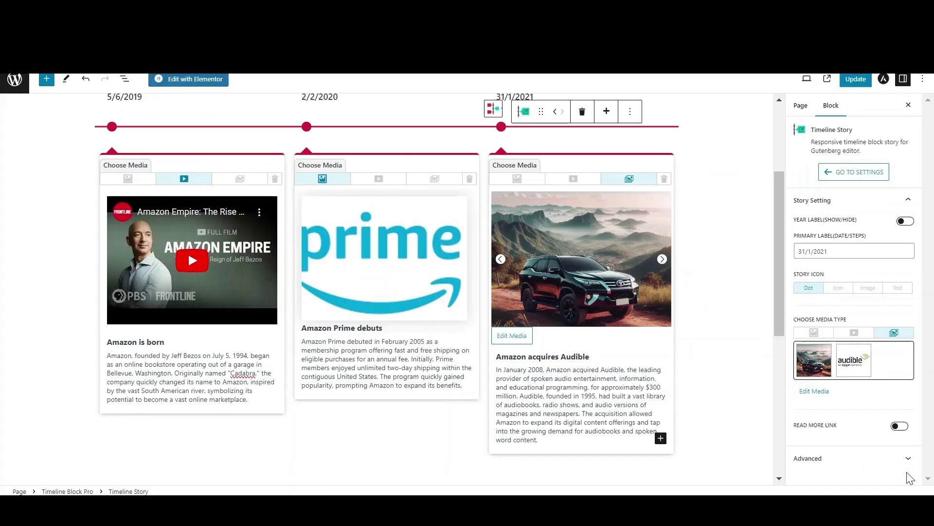
Step: Set the 5/6/2019 story's Story Icon to Icon and pick the Amazon 'a' icon
{"action": "scroll", "coordinate": [103, 201], "scroll_direction": "up", "scroll_amount": 2}
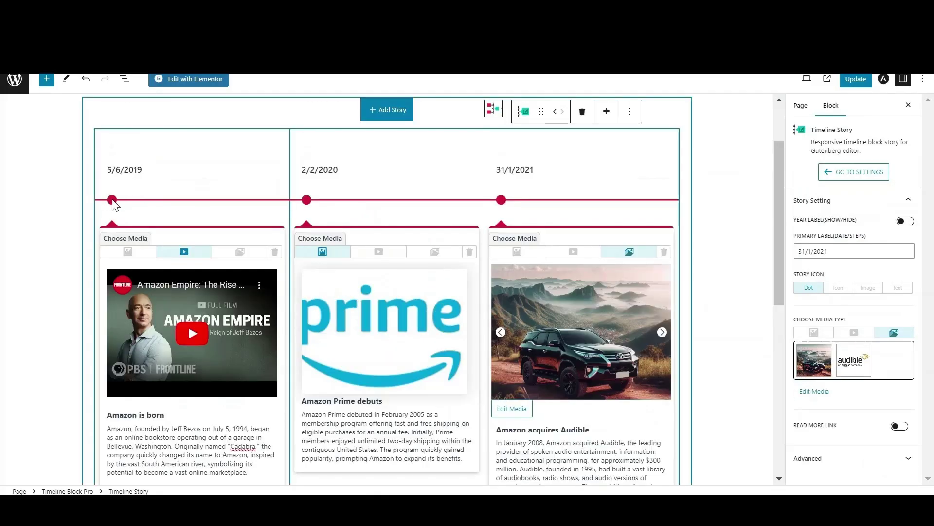
{"action": "left_click", "coordinate": [113, 201]}
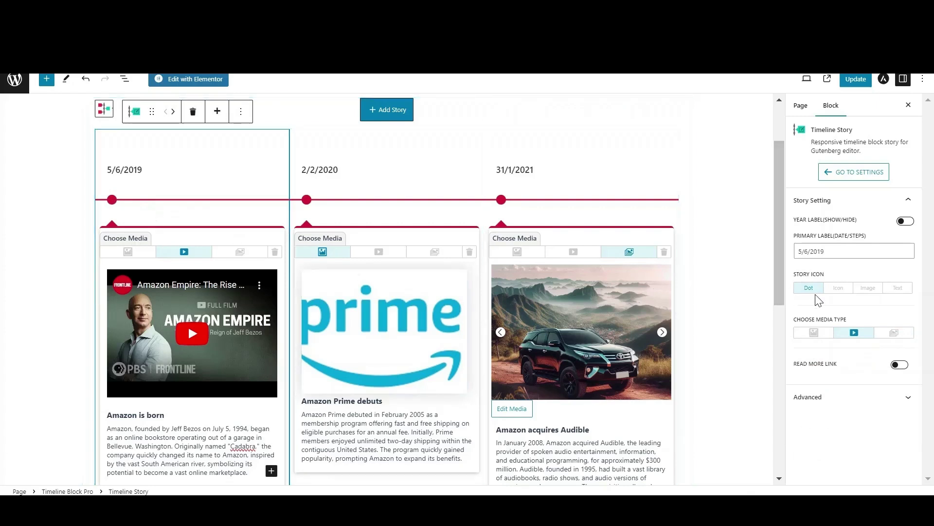
{"action": "left_click", "coordinate": [839, 289]}
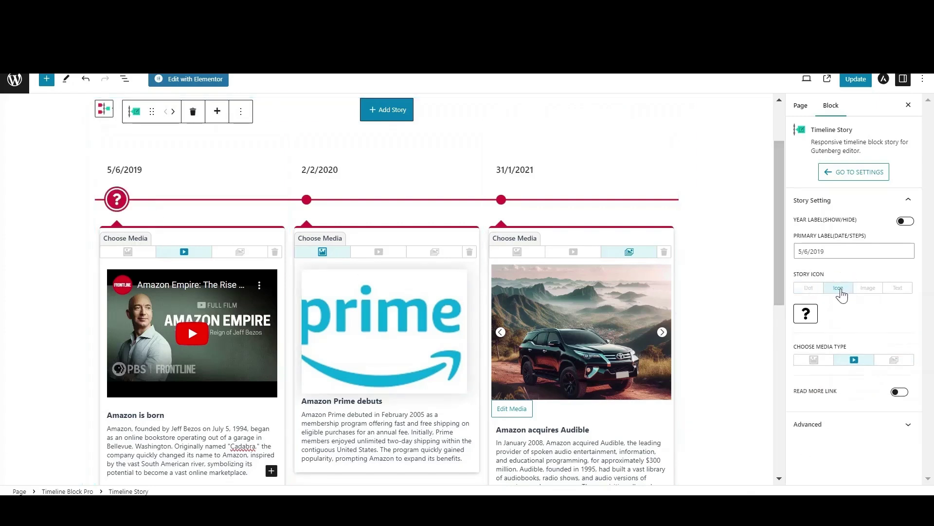
{"action": "left_click", "coordinate": [813, 314]}
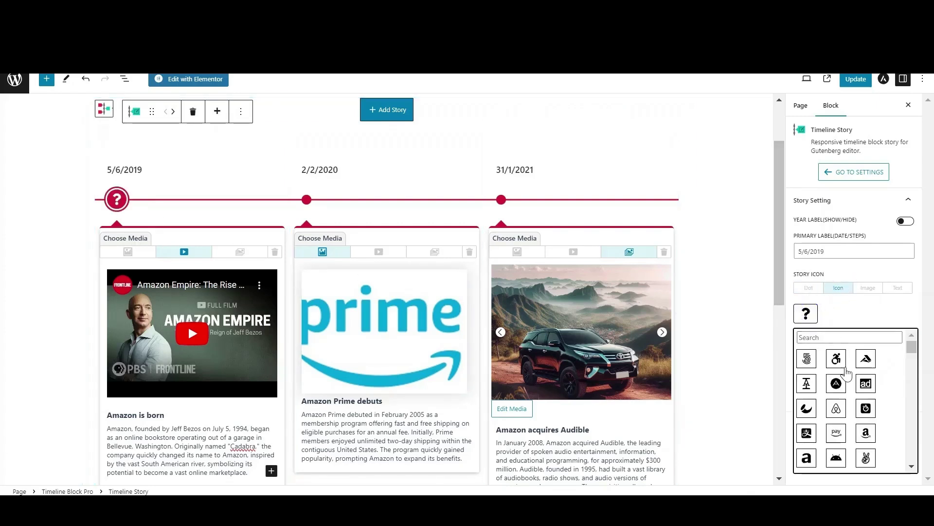
{"action": "left_click", "coordinate": [867, 433]}
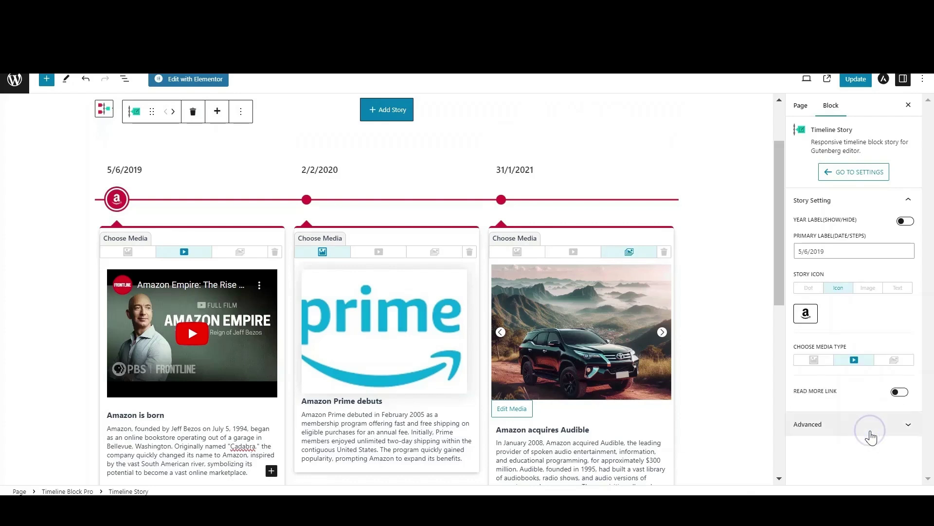
{"action": "left_click", "coordinate": [361, 207]}
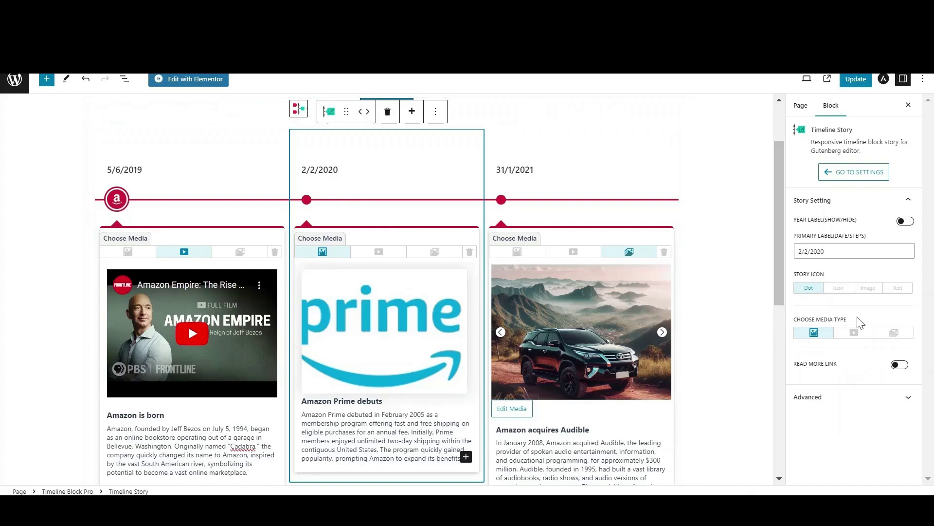
Step: Give the 2/2/2020 story the Prime Video image from the media library as its icon
{"action": "left_click", "coordinate": [868, 288]}
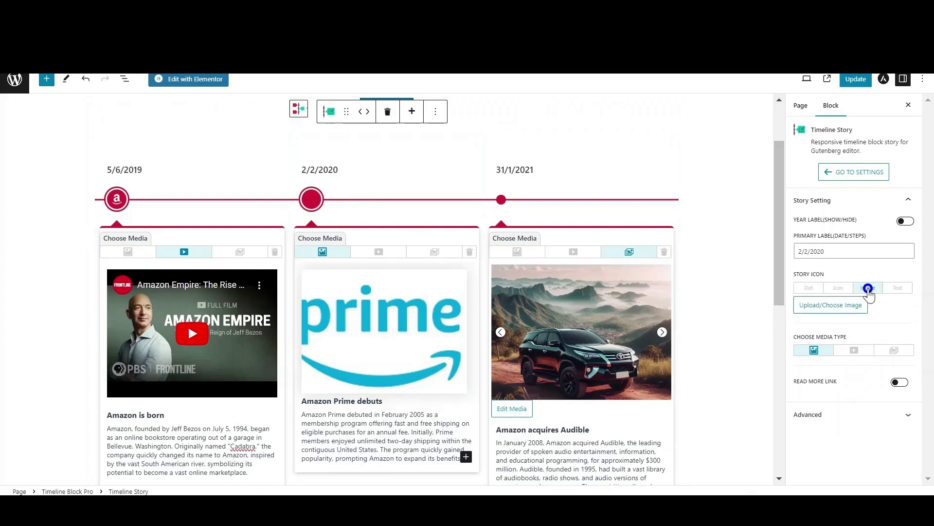
{"action": "left_click", "coordinate": [840, 306]}
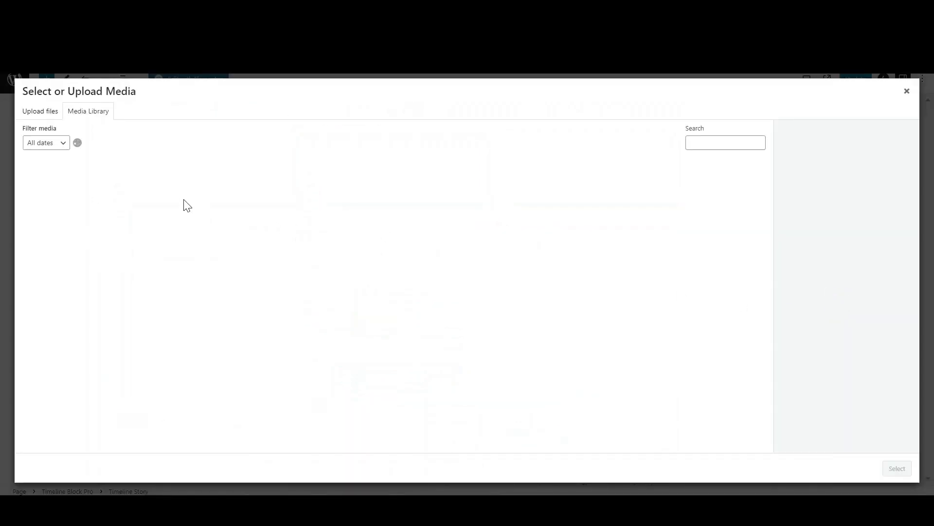
{"action": "left_click", "coordinate": [139, 196]}
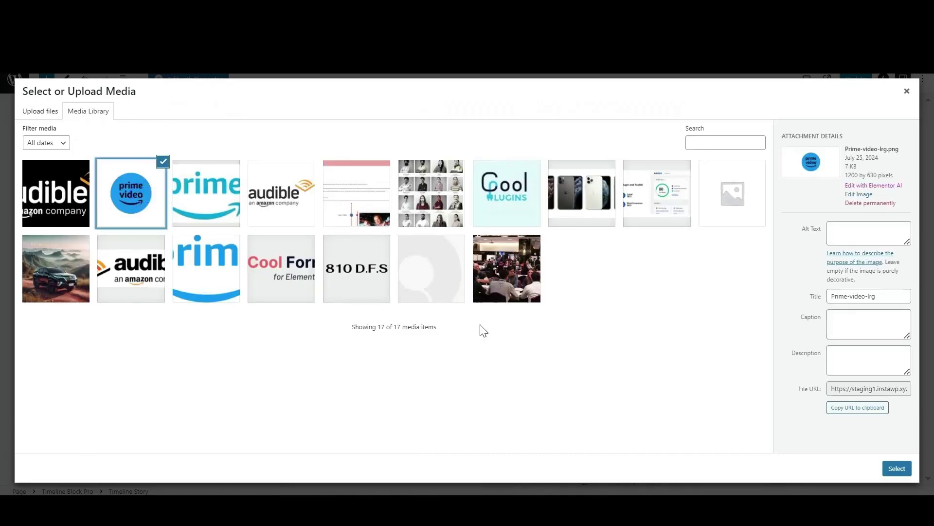
{"action": "left_click", "coordinate": [897, 468]}
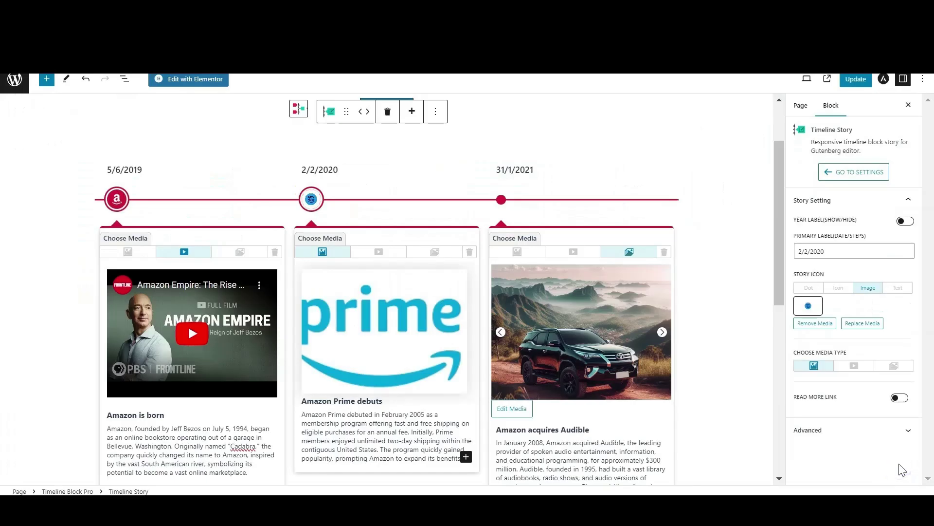
Step: Switch the 31/1/2021 story icon to text and replace '1' with 'A'
{"action": "left_click", "coordinate": [897, 288]}
{"action": "double_click", "coordinate": [833, 317]}
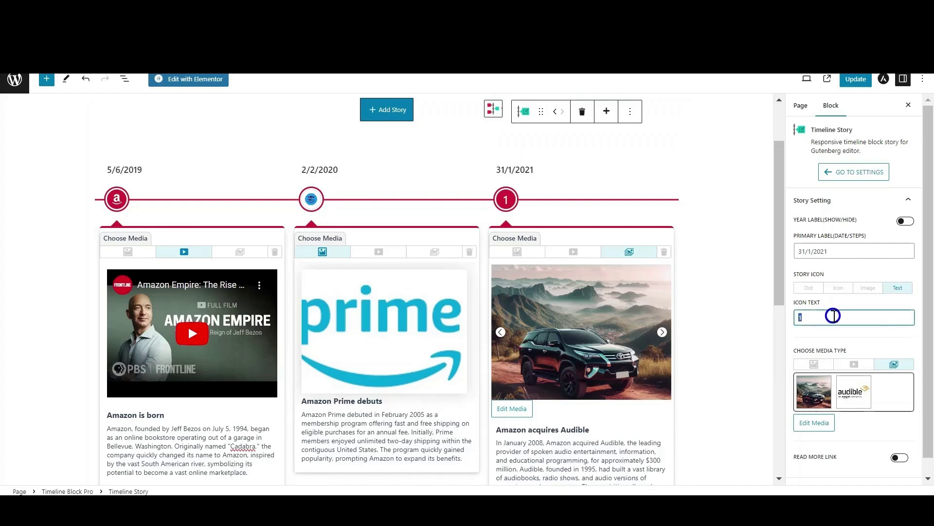
{"action": "type", "text": "A"}
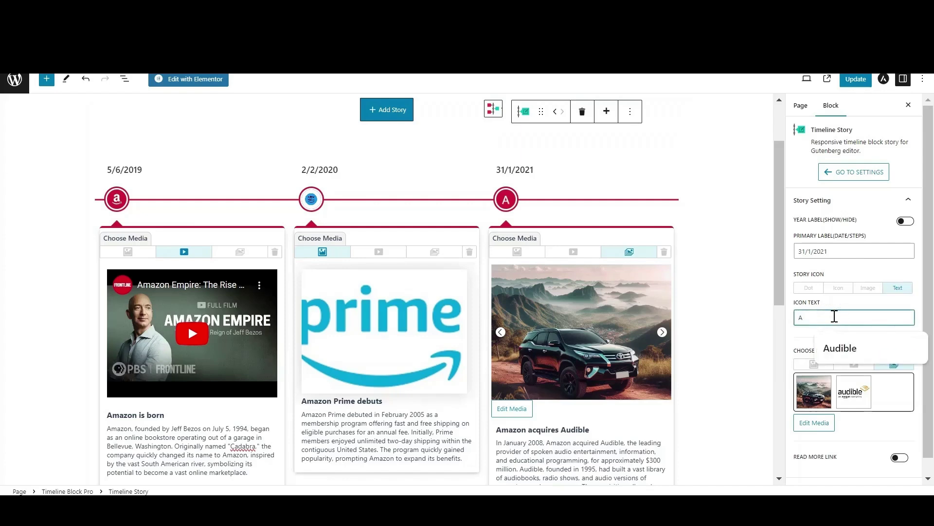
{"action": "left_click", "coordinate": [703, 214]}
{"action": "scroll", "coordinate": [382, 198], "scroll_direction": "up", "scroll_amount": 2}
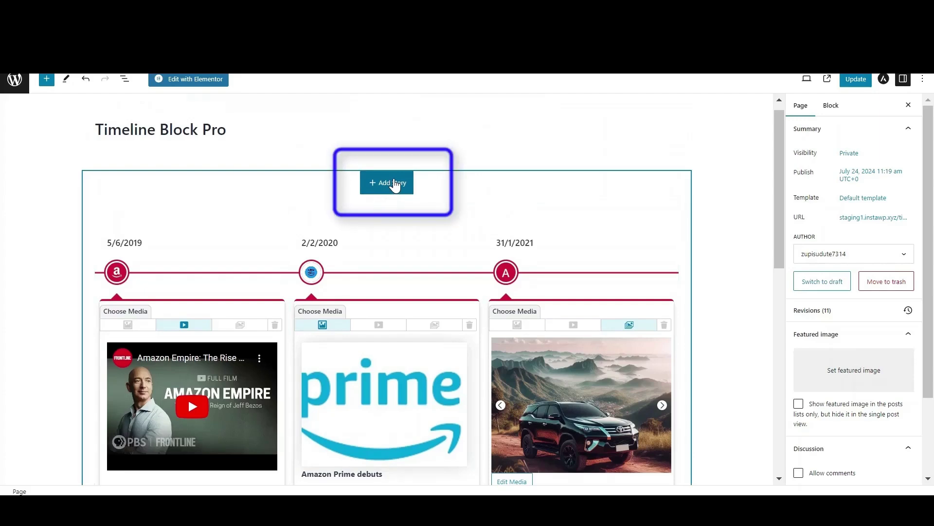
Step: Add a fourth story and paste 'Amazon acquires Whole goods' as its heading
{"action": "left_click", "coordinate": [395, 184]}
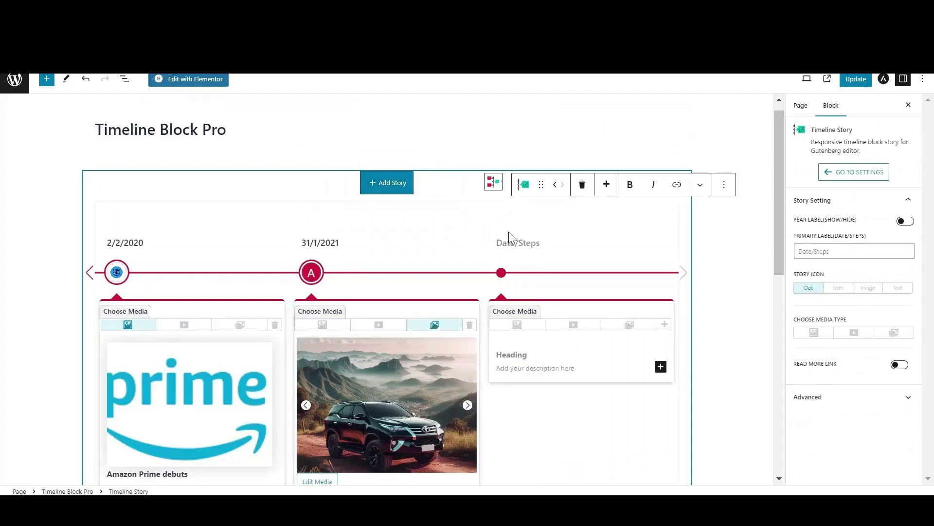
{"action": "left_click", "coordinate": [544, 355]}
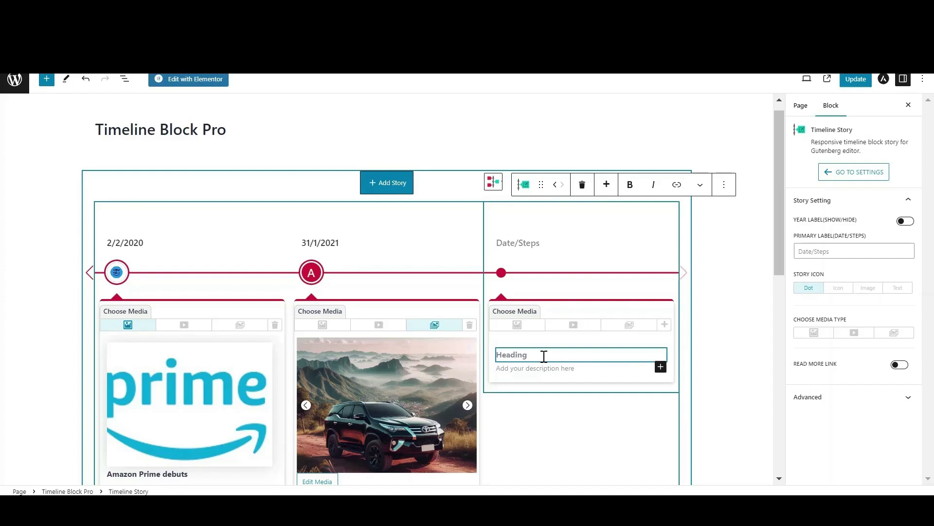
{"action": "left_click", "coordinate": [544, 356]}
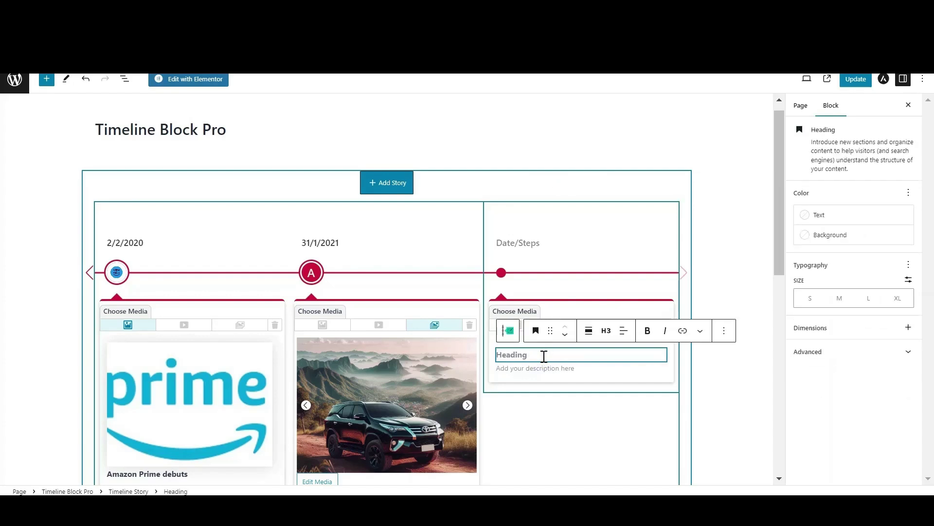
{"action": "type", "text": "Amazon acquires Whole goods"}
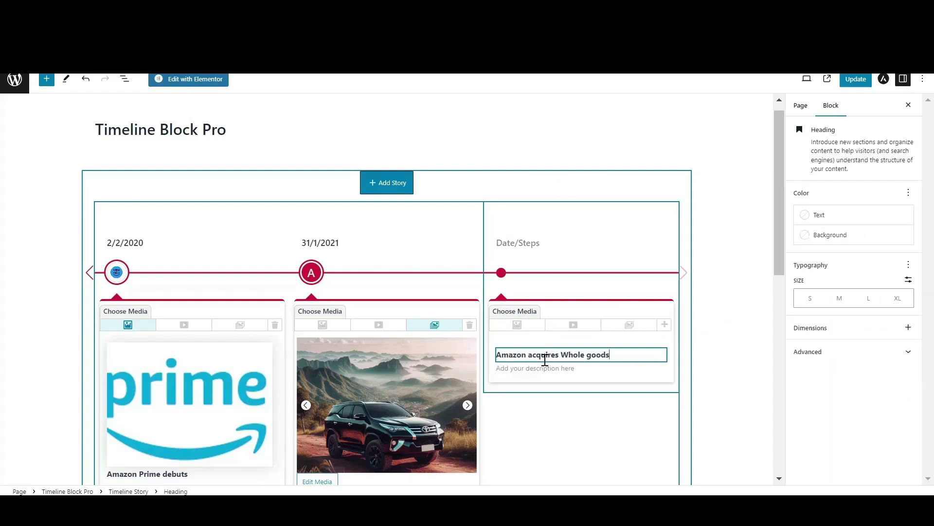
{"action": "left_click", "coordinate": [546, 366]}
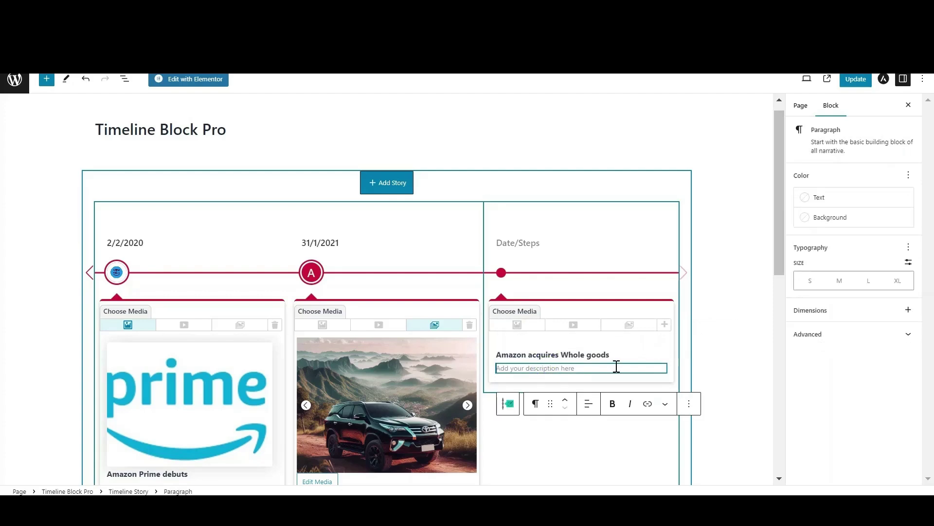
{"action": "left_click", "coordinate": [176, 237]}
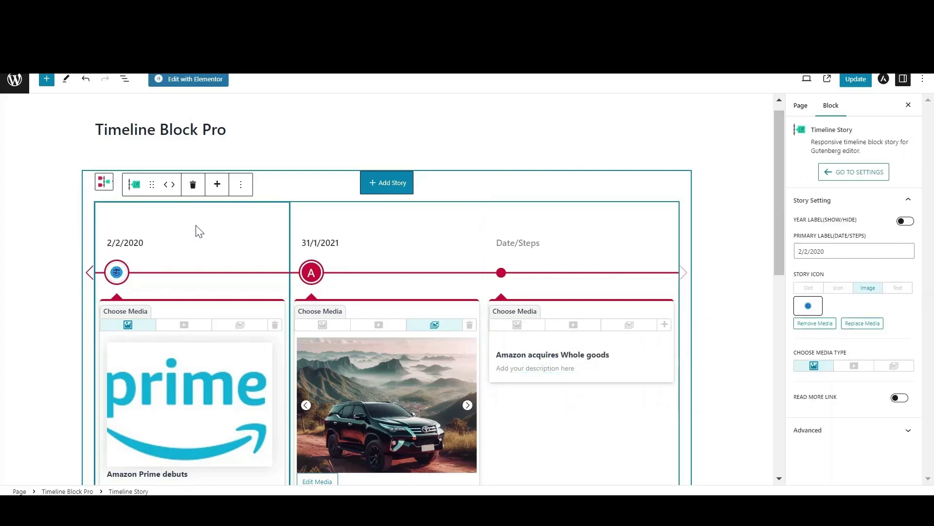
Step: Insert an empty story after the 2/2/2020 story and slide back to check the order
{"action": "left_click", "coordinate": [217, 189]}
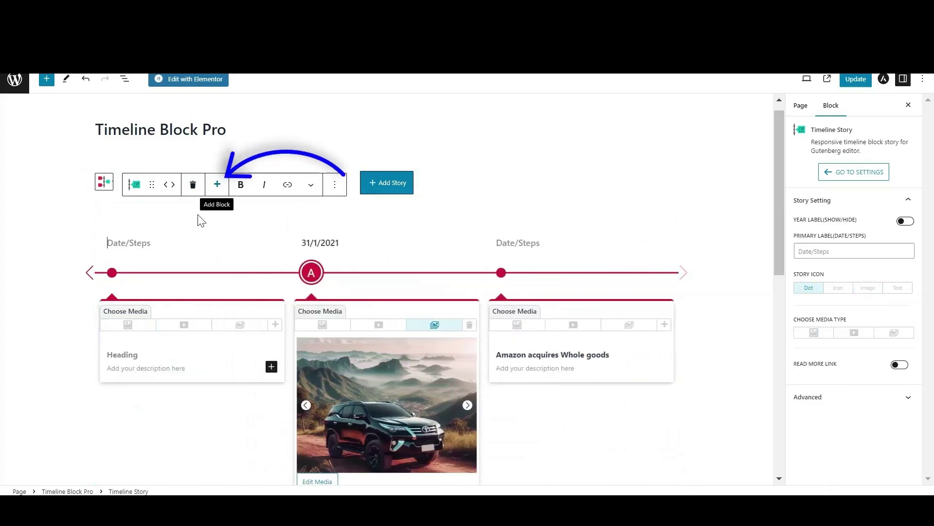
{"action": "left_click", "coordinate": [88, 271]}
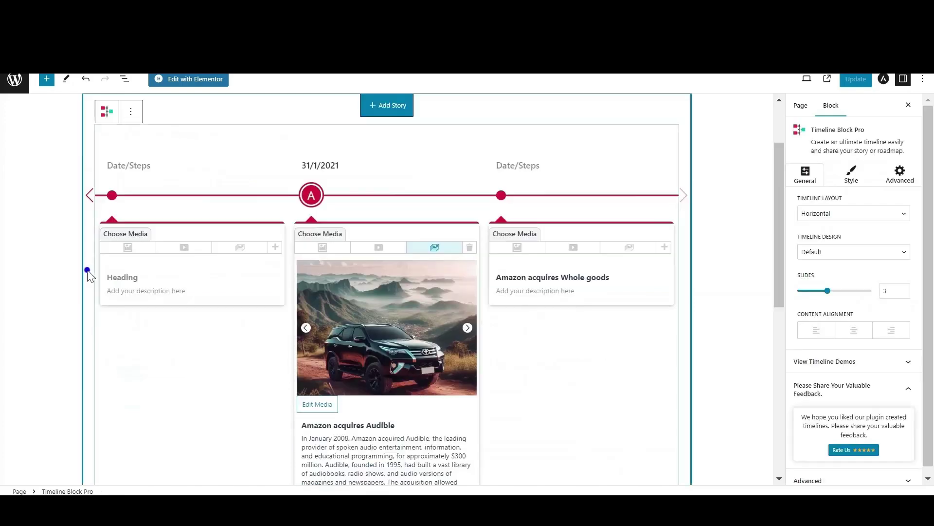
{"action": "left_click", "coordinate": [90, 195]}
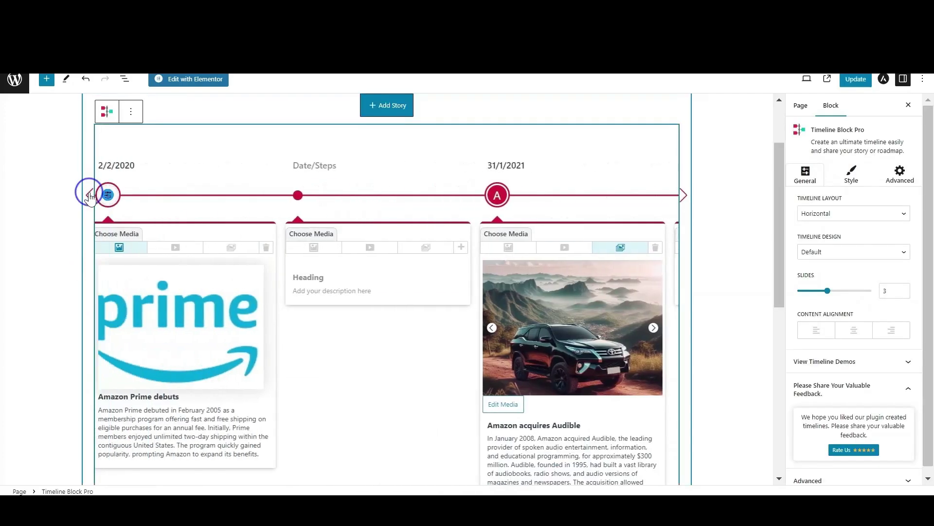
{"action": "left_click", "coordinate": [337, 276]}
{"action": "left_click", "coordinate": [412, 304]}
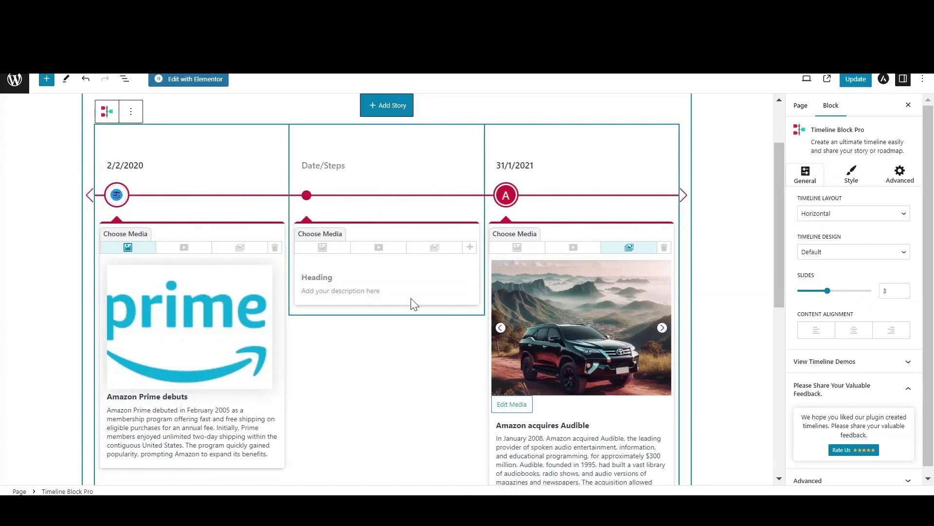
{"action": "scroll", "coordinate": [383, 287], "scroll_direction": "up", "scroll_amount": 2}
{"action": "left_click", "coordinate": [684, 148]}
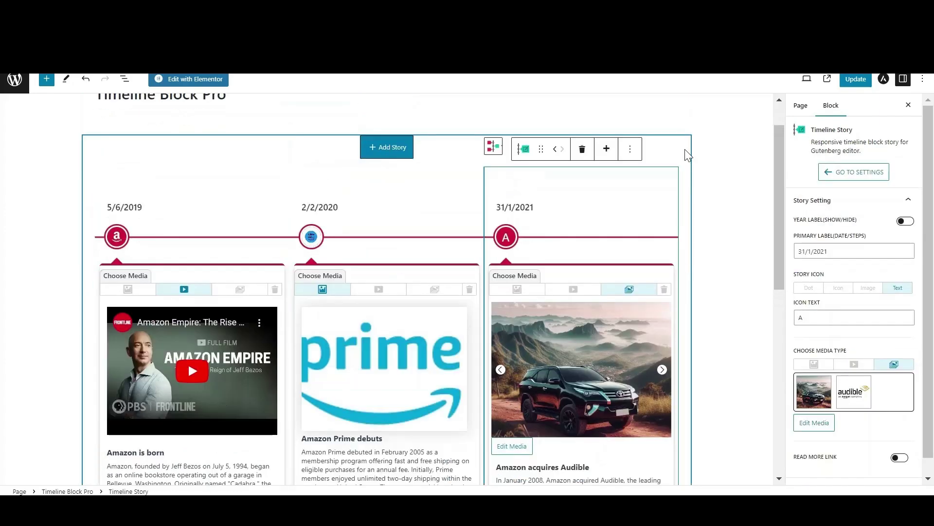
{"action": "left_click", "coordinate": [685, 150]}
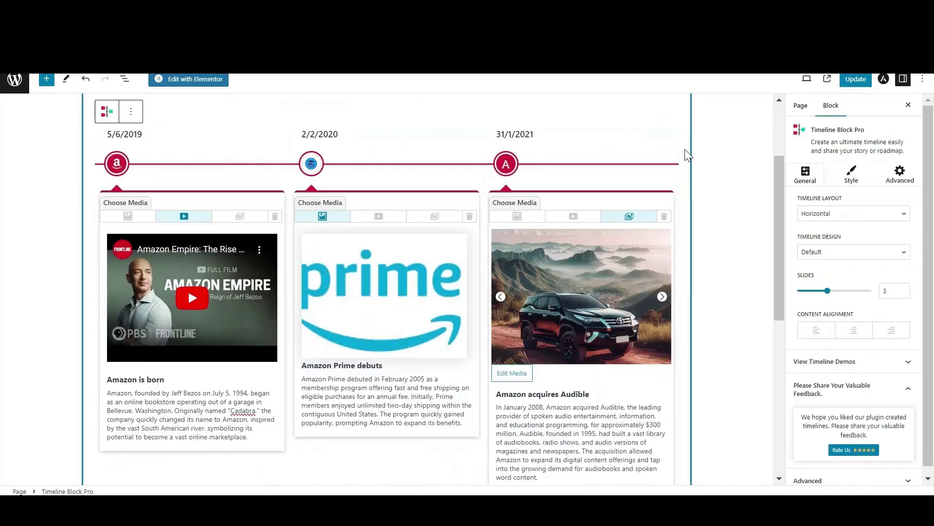
{"action": "left_click", "coordinate": [875, 262]}
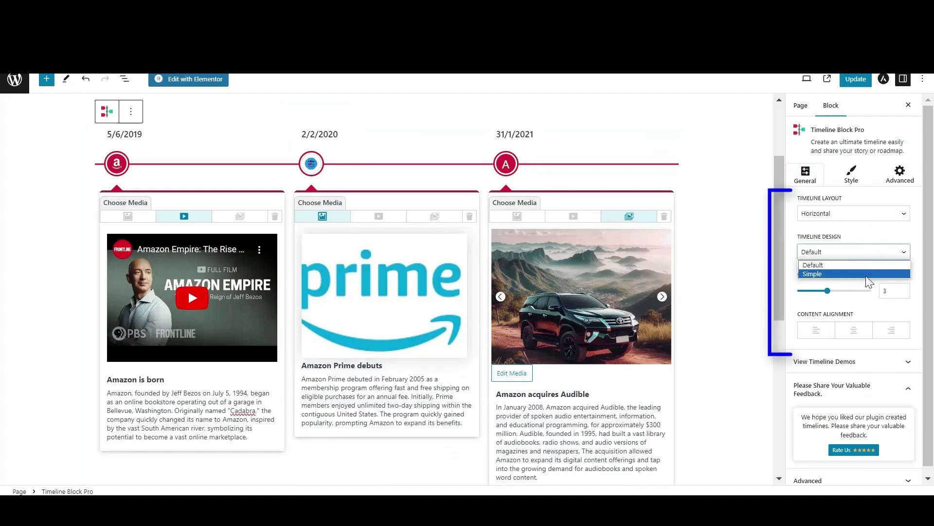
{"action": "left_click", "coordinate": [867, 274]}
{"action": "scroll", "coordinate": [699, 302], "scroll_direction": "up", "scroll_amount": 3}
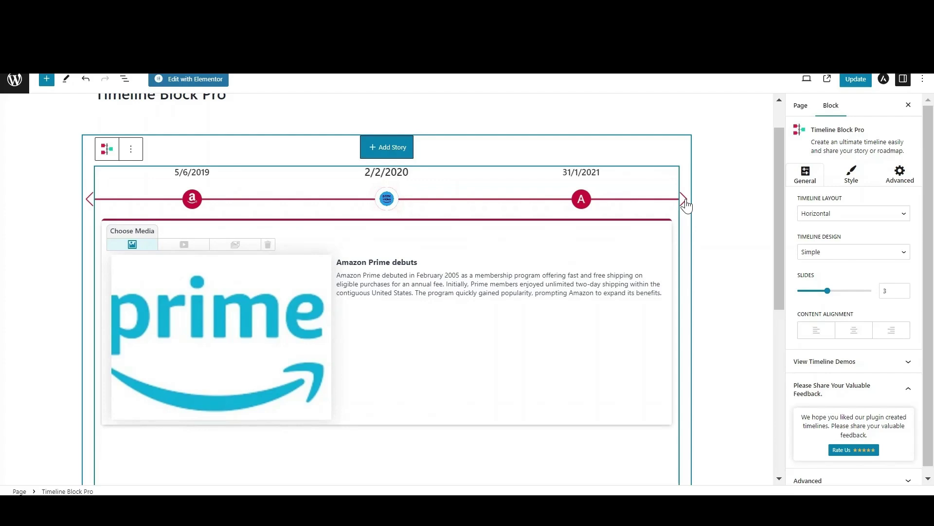
{"action": "left_click", "coordinate": [684, 198]}
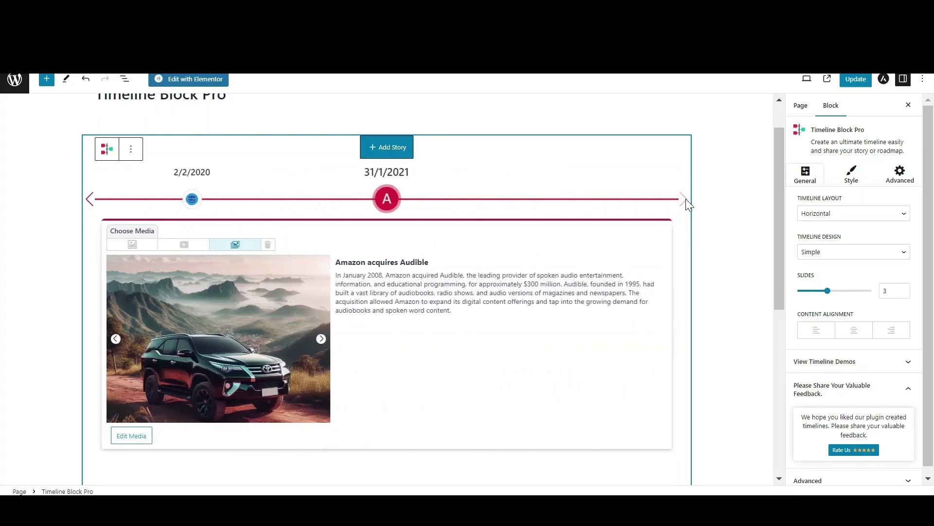
{"action": "left_click", "coordinate": [876, 253]}
{"action": "left_click", "coordinate": [833, 266]}
{"action": "scroll", "coordinate": [513, 324], "scroll_direction": "down", "scroll_amount": 2}
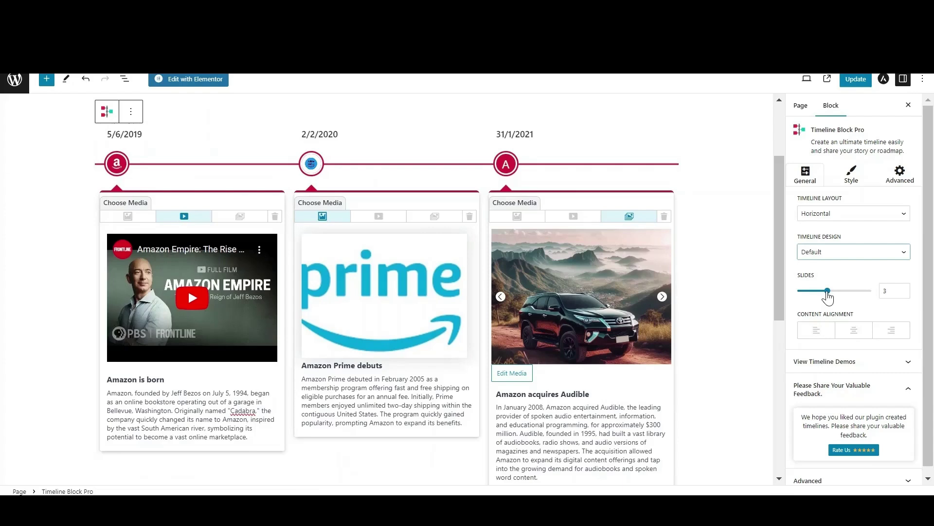
Step: Show two stories per slide and slide the timeline forward and back to check
{"action": "left_click_drag", "start_coordinate": [827, 292], "coordinate": [811, 292]}
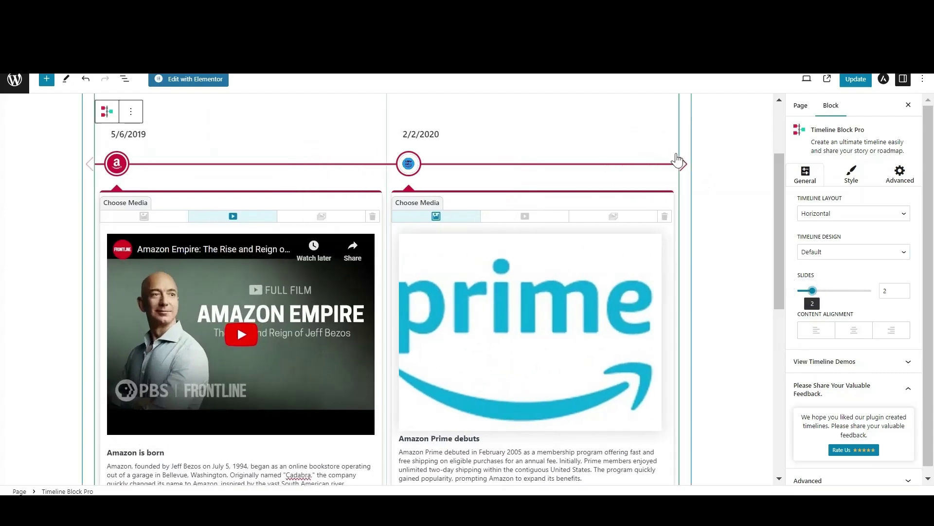
{"action": "left_click", "coordinate": [685, 167]}
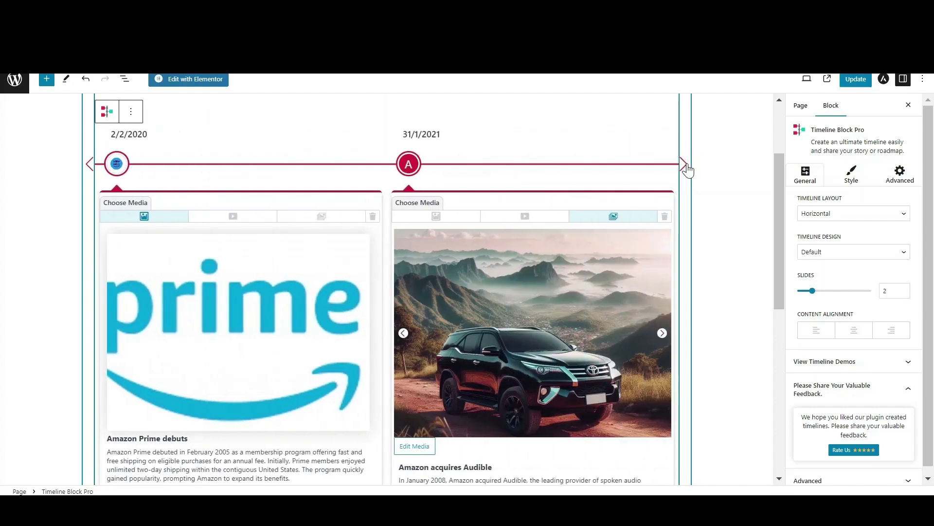
{"action": "left_click", "coordinate": [89, 163]}
Step: Set story card content alignment to left after trying centre and right
{"action": "left_click", "coordinate": [856, 335]}
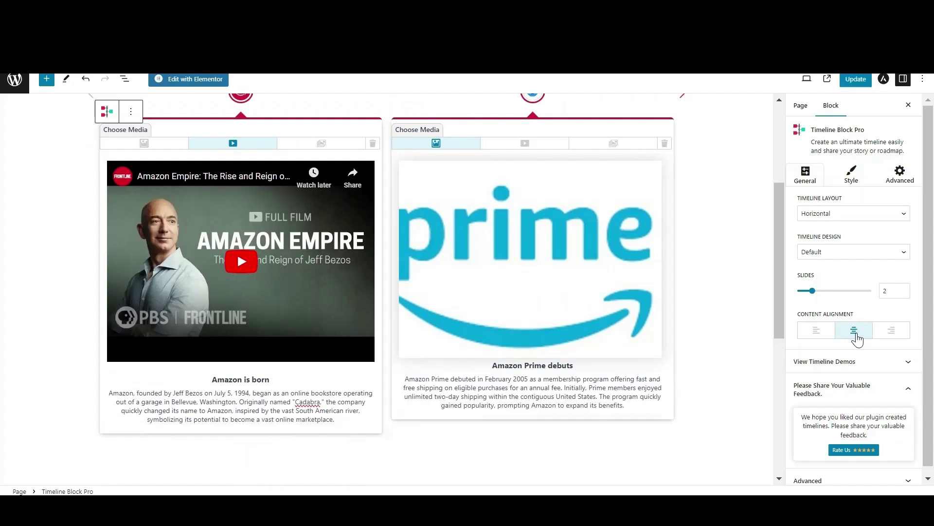
{"action": "left_click", "coordinate": [897, 338]}
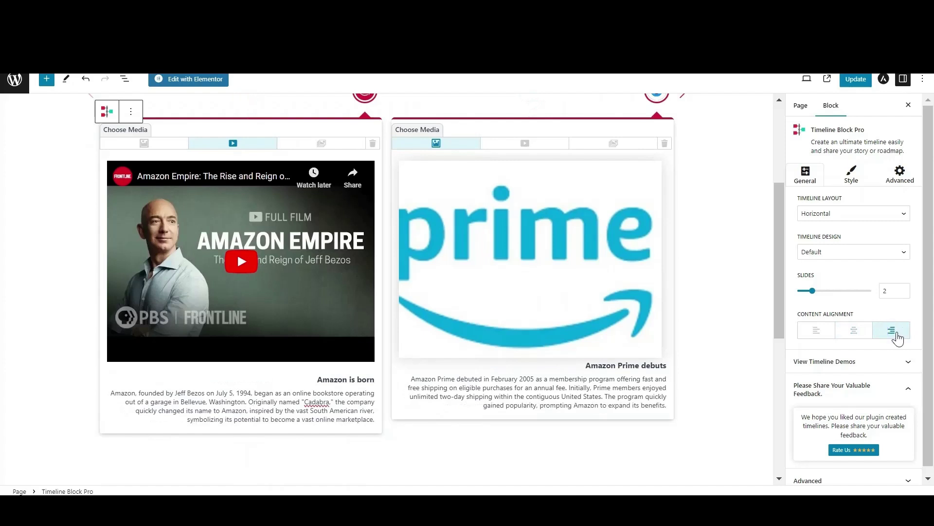
{"action": "left_click", "coordinate": [823, 332]}
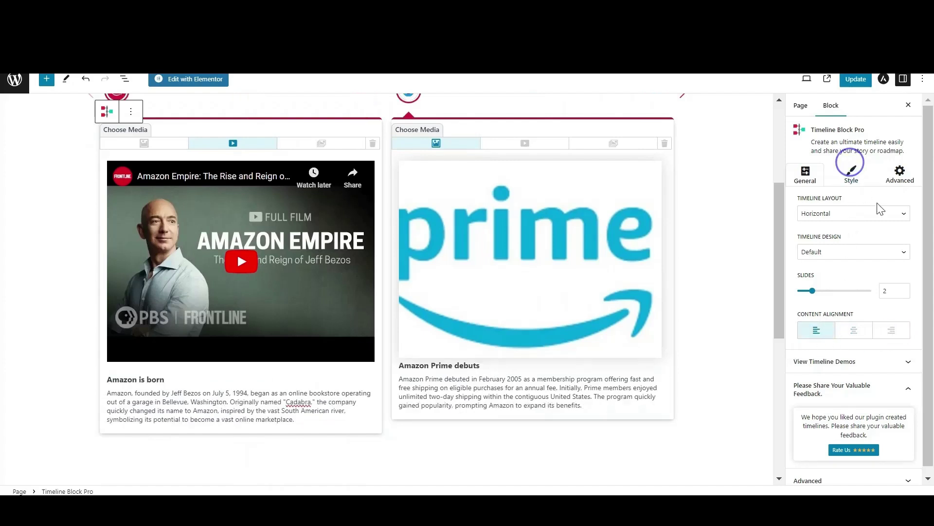
Step: Review the Style tab's Story Heading and Story Description text controls
{"action": "left_click", "coordinate": [851, 180]}
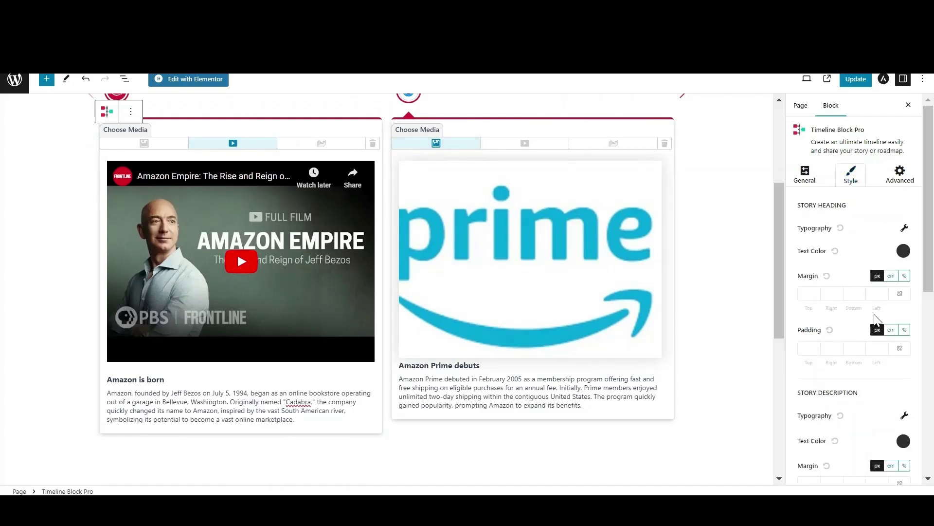
{"action": "scroll", "coordinate": [875, 318], "scroll_direction": "down", "scroll_amount": 3}
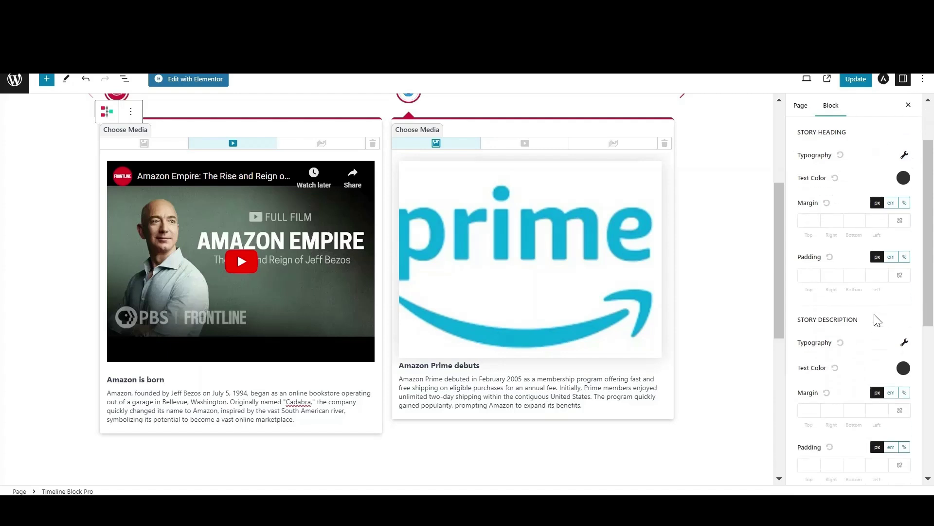
{"action": "scroll", "coordinate": [876, 319], "scroll_direction": "up", "scroll_amount": 3}
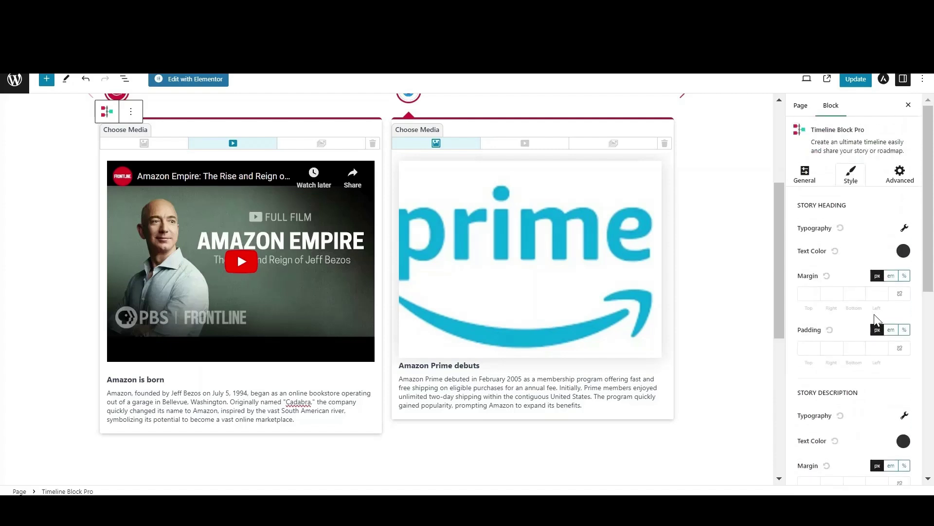
Step: Make the timeline centre line 4 wide and teal (#1AABD9)
{"action": "left_click", "coordinate": [910, 179]}
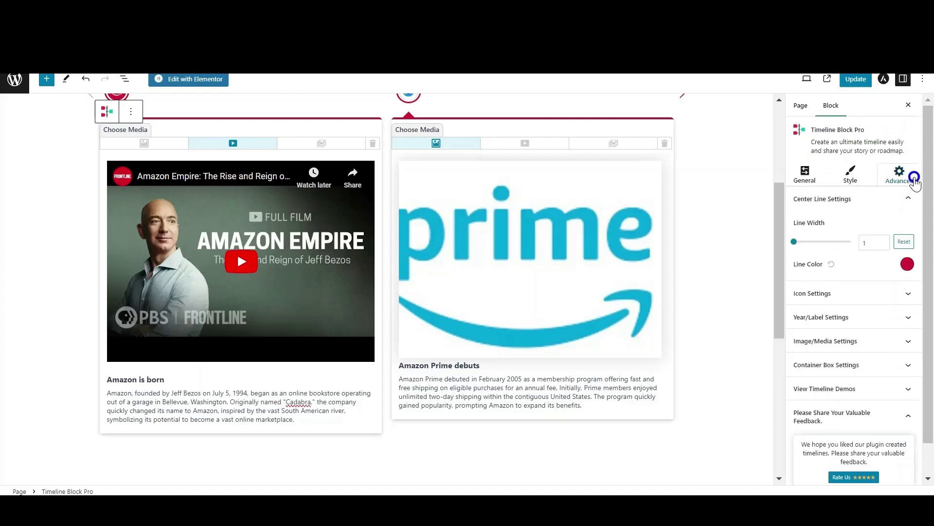
{"action": "left_click_drag", "start_coordinate": [795, 241], "coordinate": [812, 248]}
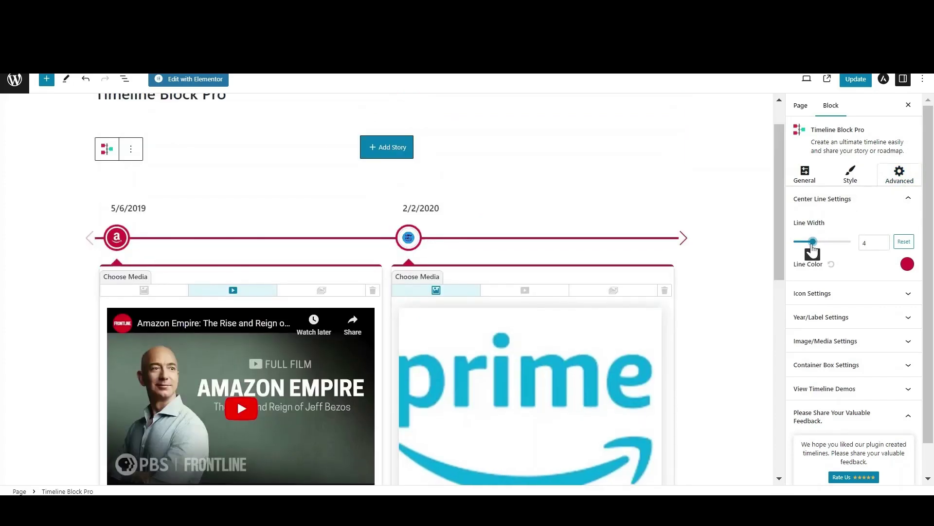
{"action": "left_click", "coordinate": [907, 264]}
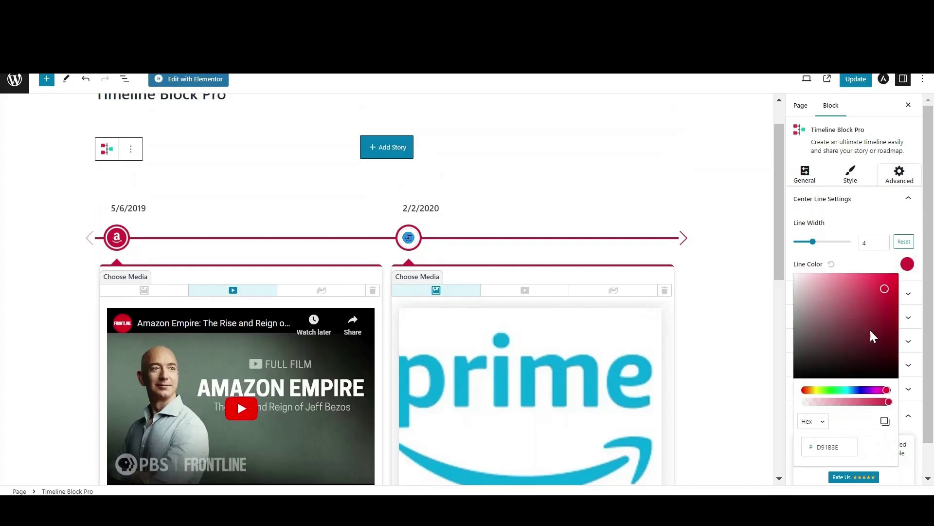
{"action": "left_click", "coordinate": [850, 390]}
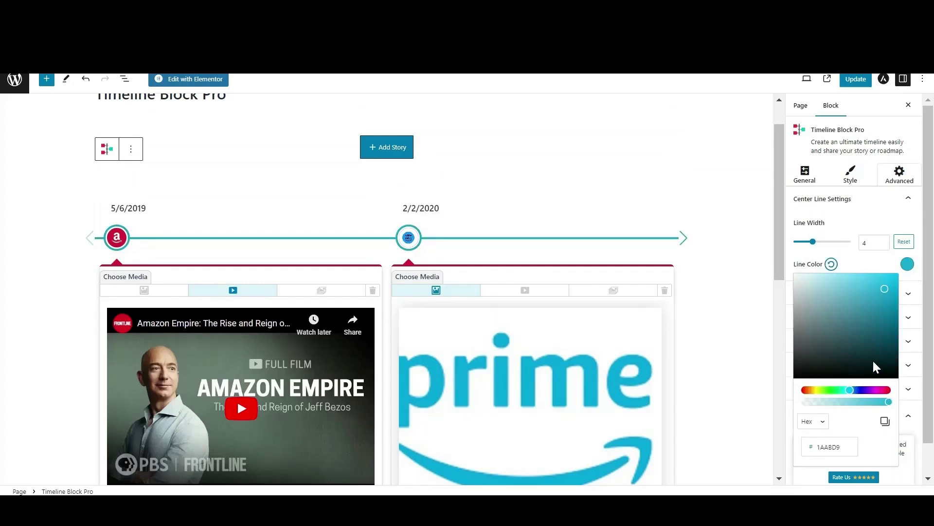
{"action": "left_click", "coordinate": [854, 261]}
{"action": "left_click", "coordinate": [903, 294]}
{"action": "scroll", "coordinate": [904, 300], "scroll_direction": "down", "scroll_amount": 1}
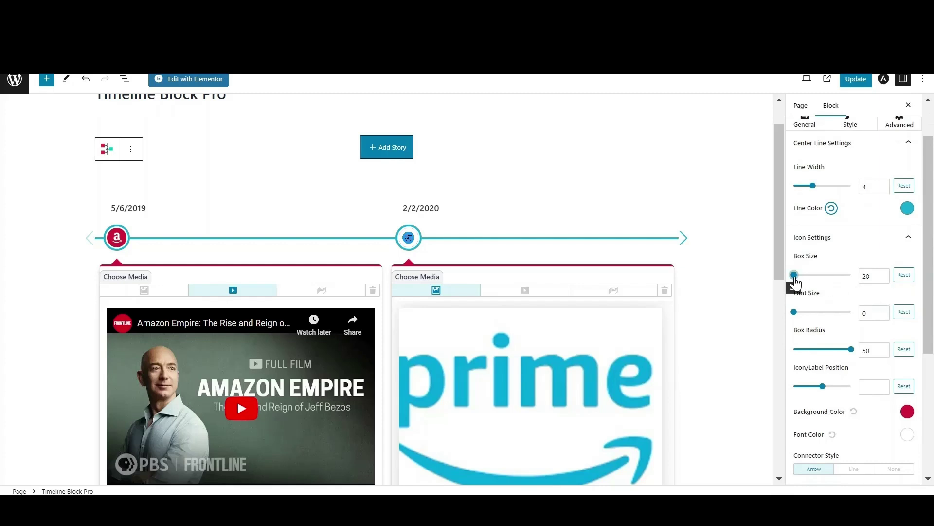
Step: Enlarge icon box and font size, with Box Radius 20 and Icon/Label Position 46
{"action": "left_click_drag", "start_coordinate": [794, 275], "coordinate": [834, 276]}
{"action": "scroll", "coordinate": [835, 310], "scroll_direction": "down", "scroll_amount": 2}
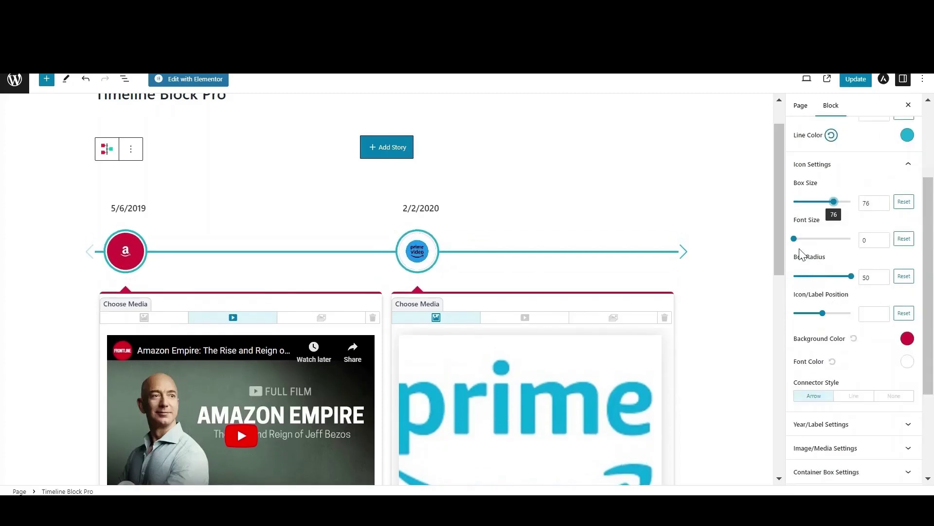
{"action": "left_click_drag", "start_coordinate": [794, 243], "coordinate": [820, 246]}
{"action": "left_click", "coordinate": [849, 277]}
{"action": "left_click_drag", "start_coordinate": [850, 276], "coordinate": [821, 243]}
{"action": "scroll", "coordinate": [819, 244], "scroll_direction": "down", "scroll_amount": 2}
{"action": "scroll", "coordinate": [849, 267], "scroll_direction": "down", "scroll_amount": 2}
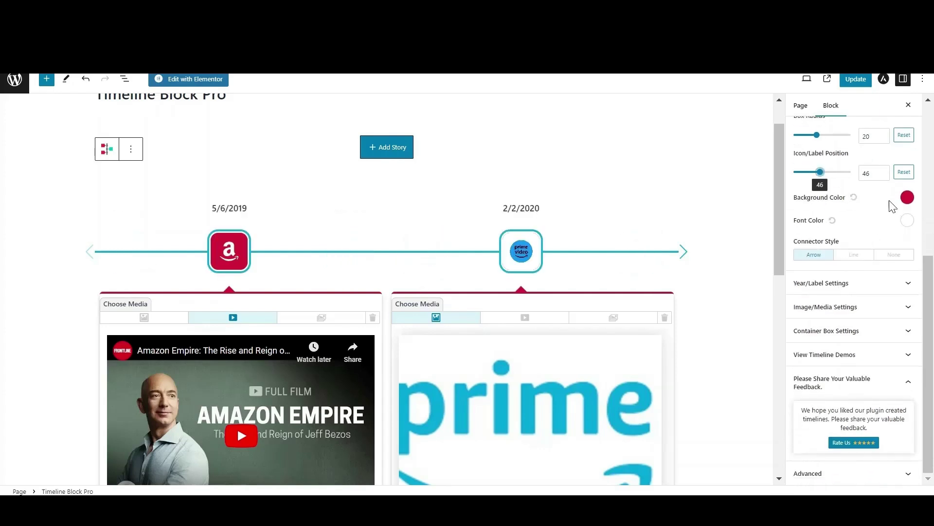
Step: Give the timeline icons a teal background and dark glyph colour
{"action": "left_click", "coordinate": [907, 199]}
{"action": "left_click", "coordinate": [848, 323]}
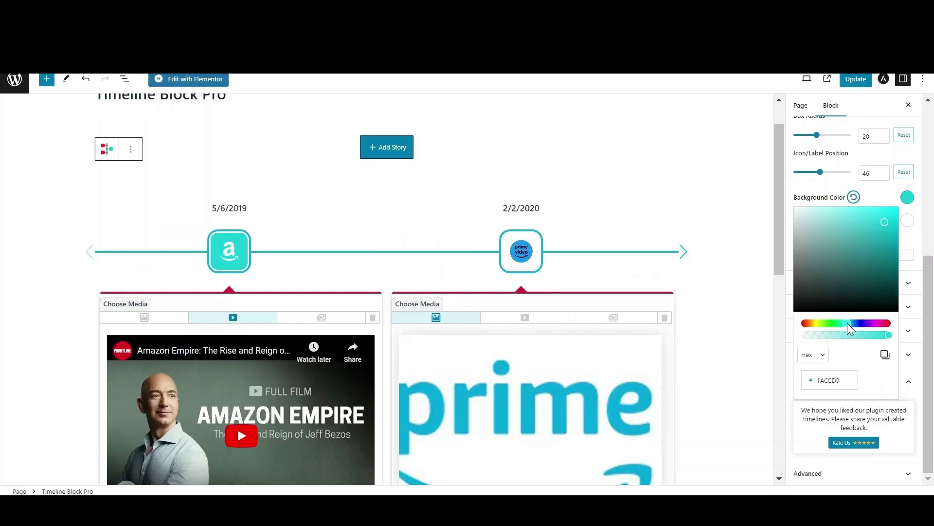
{"action": "left_click_drag", "start_coordinate": [848, 323], "coordinate": [850, 323]}
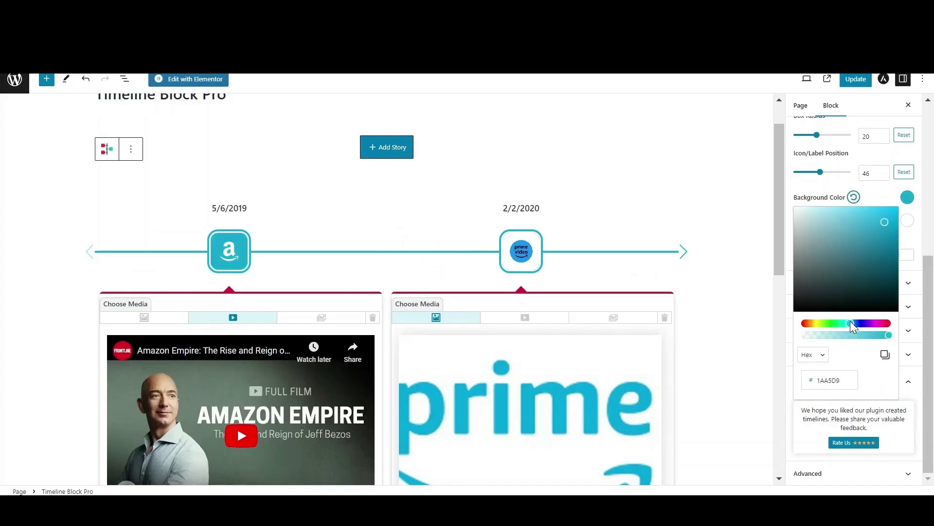
{"action": "left_click", "coordinate": [795, 198]}
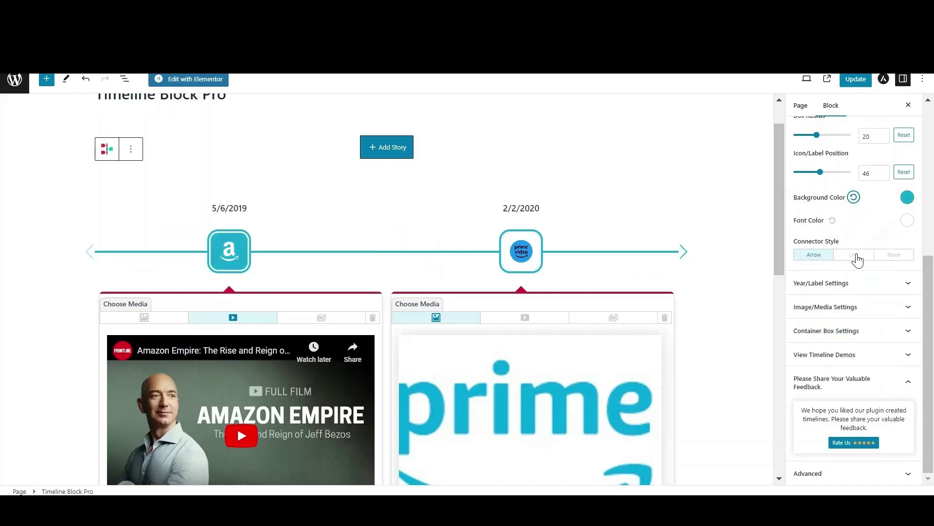
{"action": "left_click", "coordinate": [906, 221]}
{"action": "left_click", "coordinate": [810, 321]}
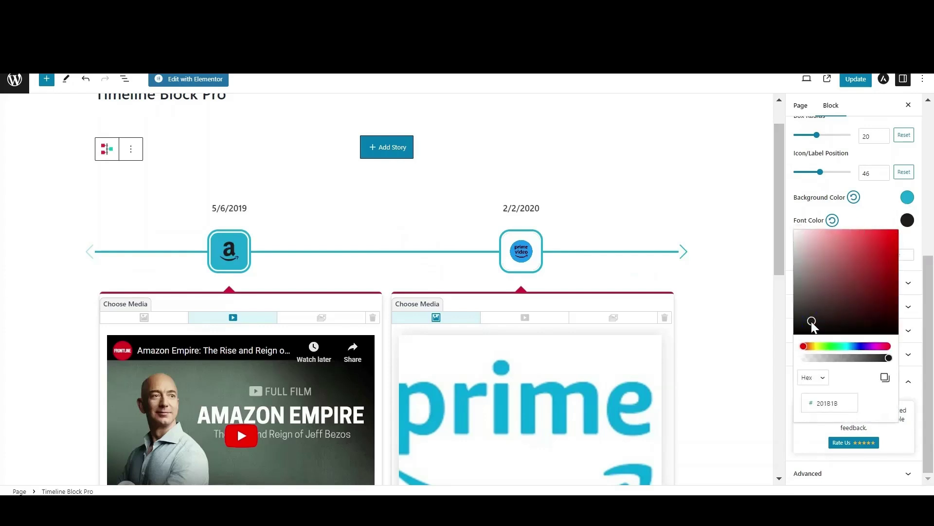
{"action": "left_click", "coordinate": [795, 208]}
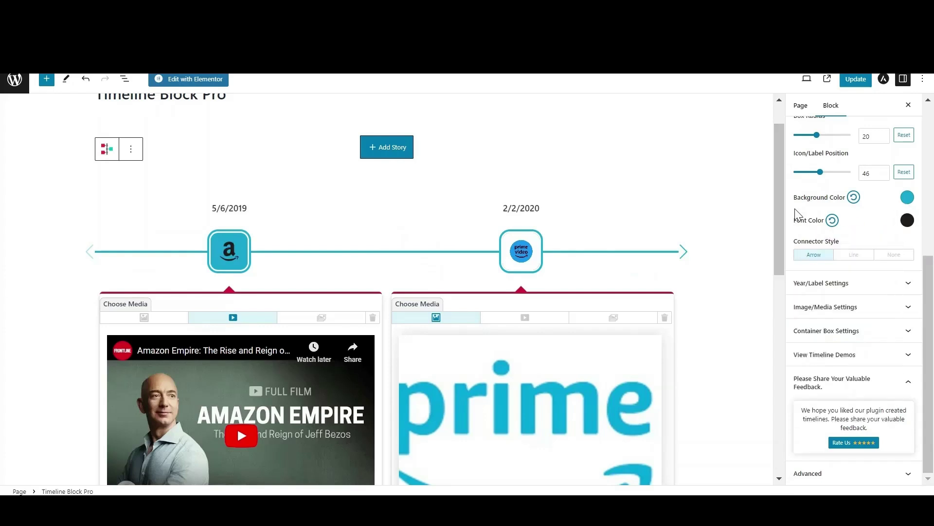
Step: Set the icon connector style to Line and update the page
{"action": "left_click", "coordinate": [857, 262]}
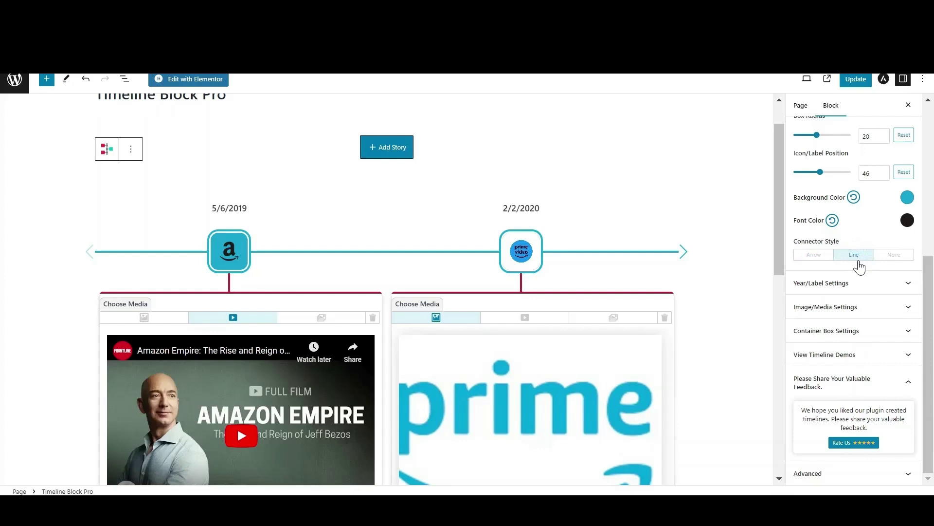
{"action": "left_click", "coordinate": [893, 263]}
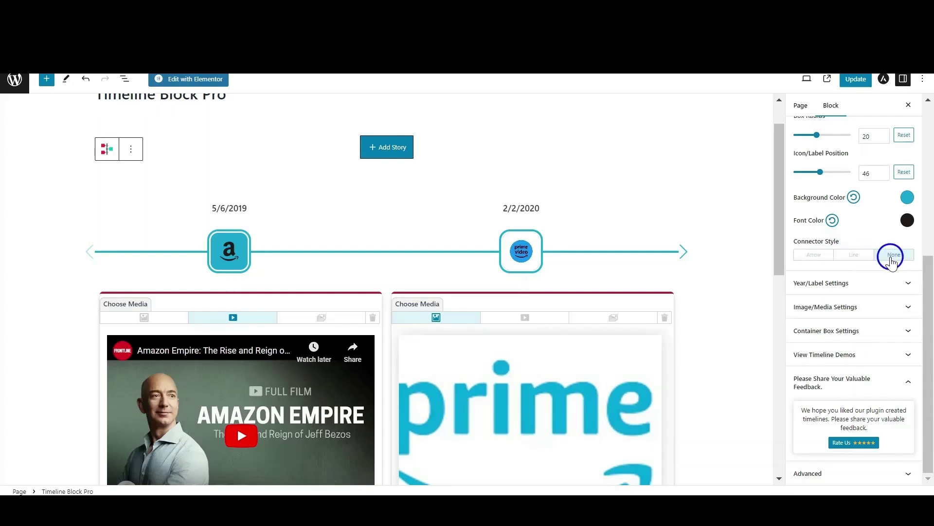
{"action": "left_click", "coordinate": [821, 263]}
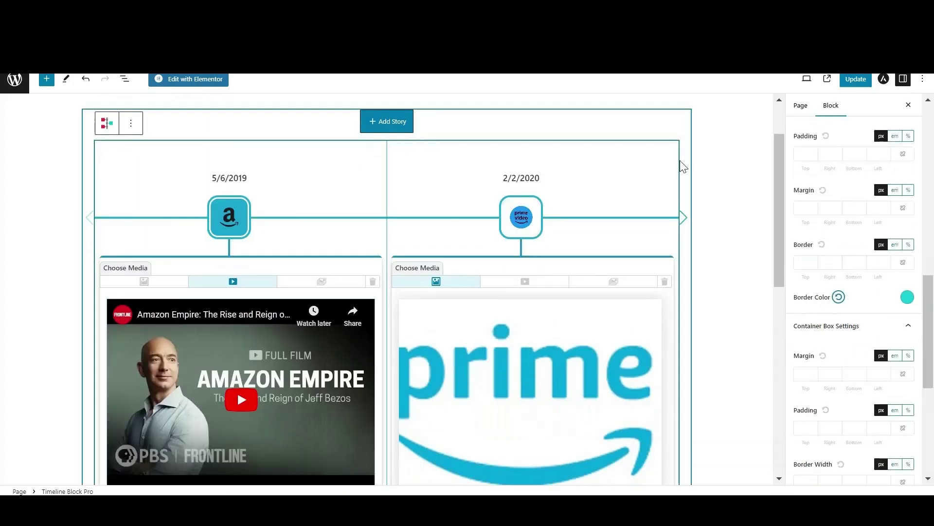
{"action": "left_click", "coordinate": [857, 80]}
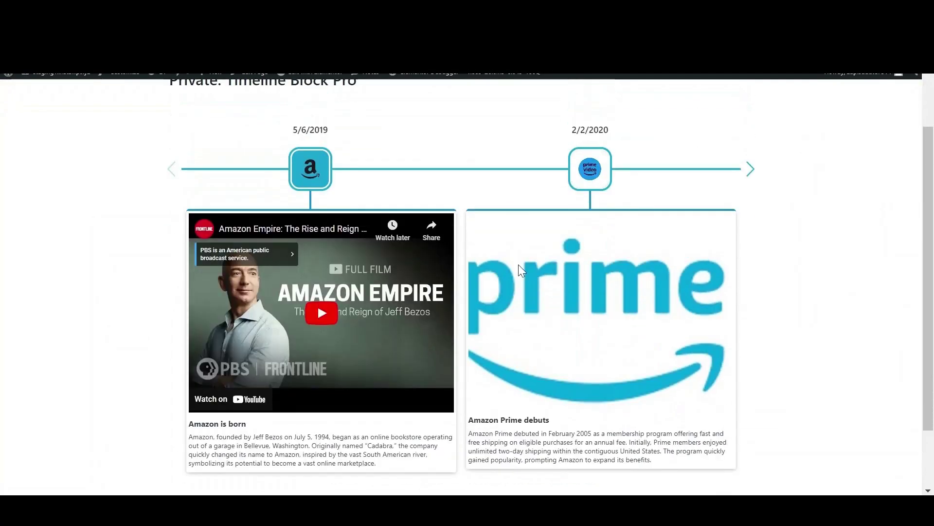
{"action": "scroll", "coordinate": [681, 246], "scroll_direction": "up", "scroll_amount": 2}
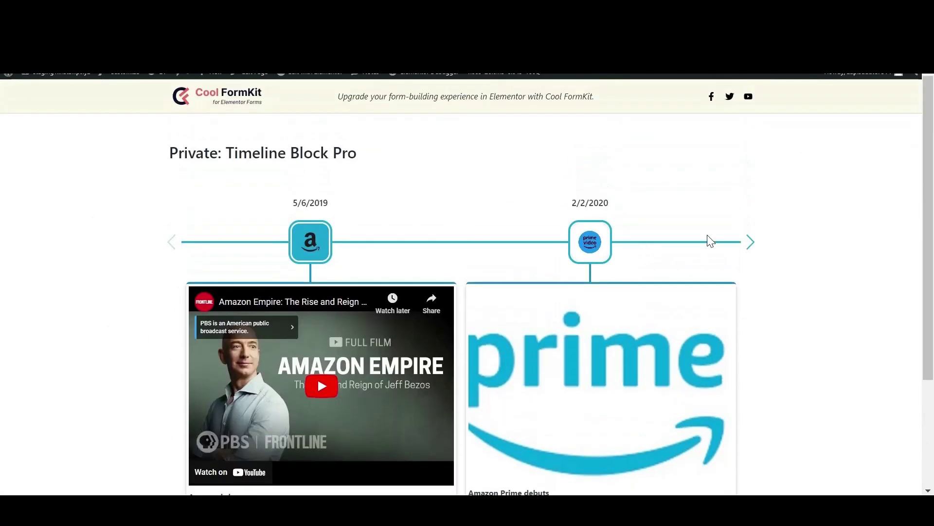
Step: Advance the live timeline one story and show the audible logo in the Audible card
{"action": "left_click", "coordinate": [750, 242]}
{"action": "scroll", "coordinate": [730, 272], "scroll_direction": "down", "scroll_amount": 2}
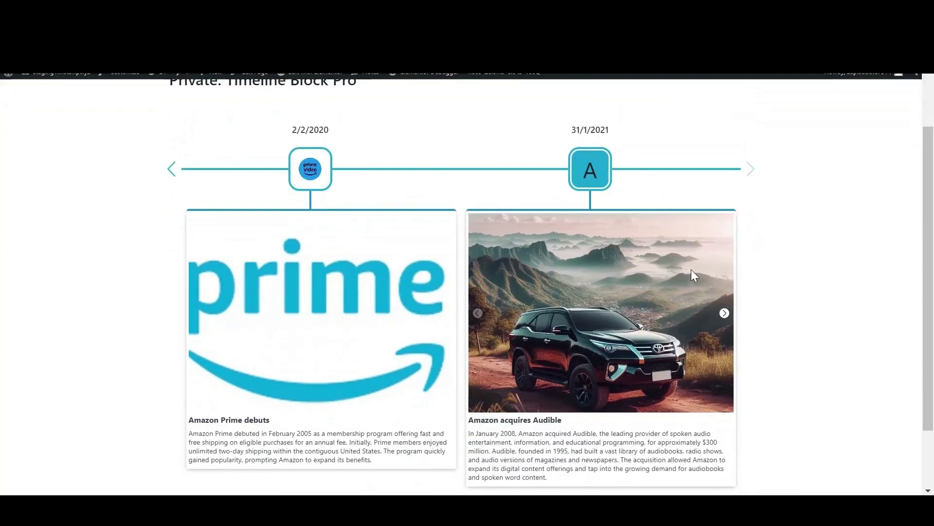
{"action": "left_click", "coordinate": [726, 314]}
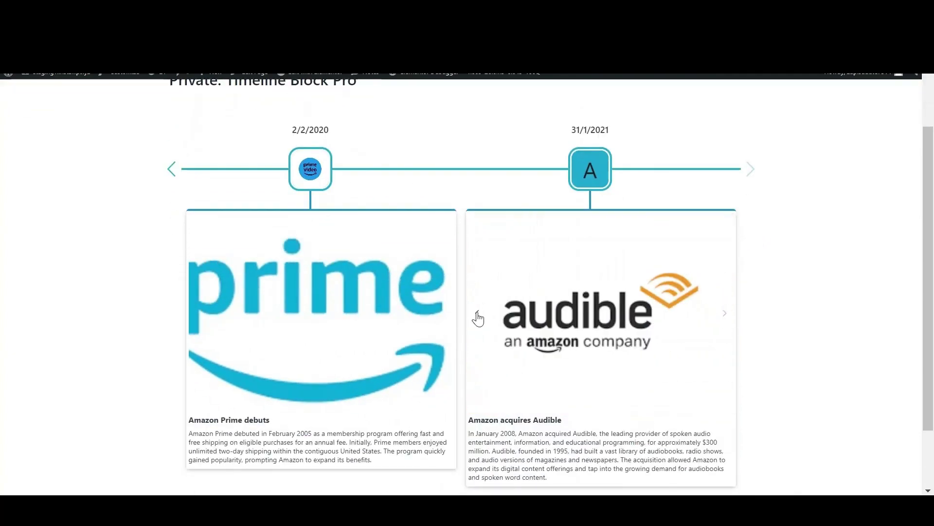